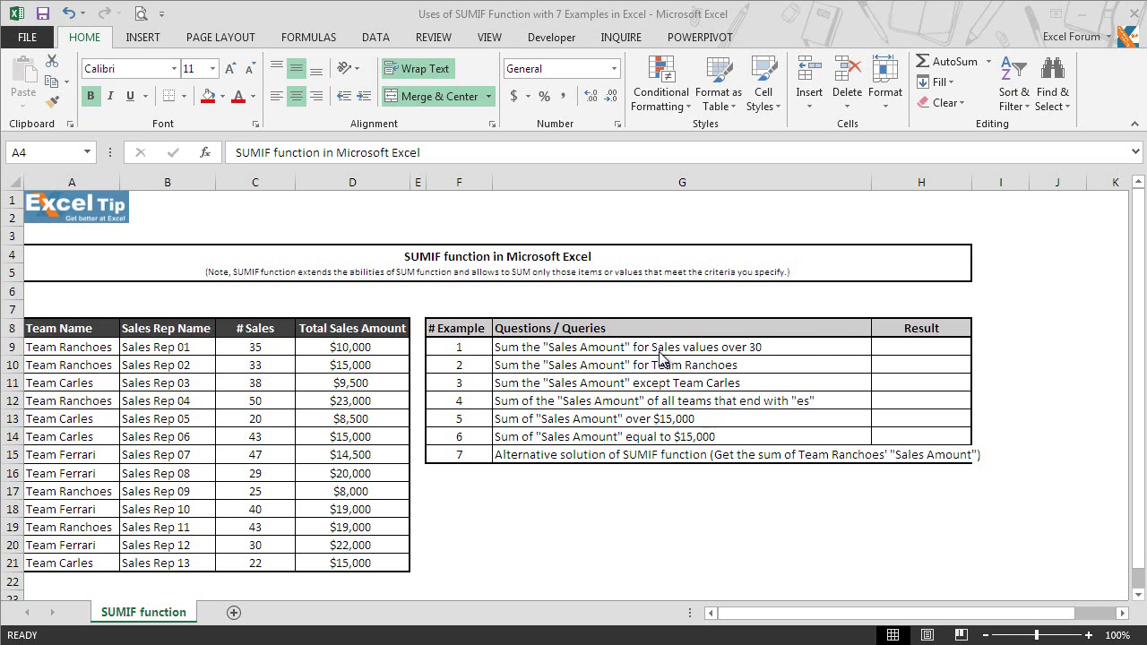
Step: Start a =SUMIF( formula in cell H9 for the first query
click(930, 346)
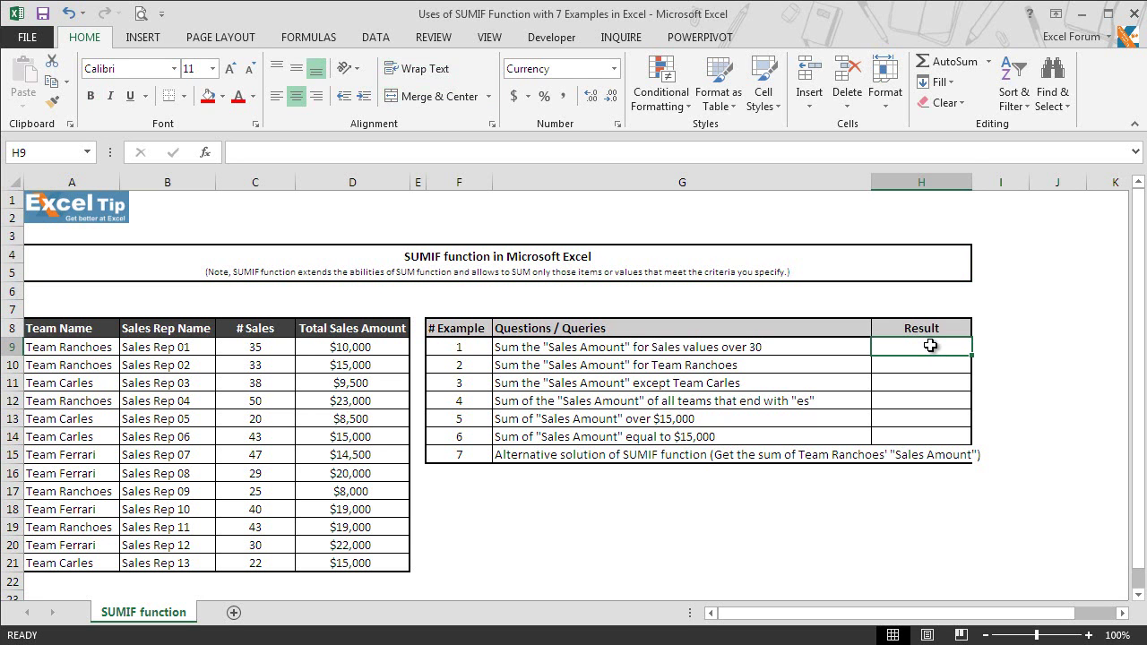
text(=sumif)
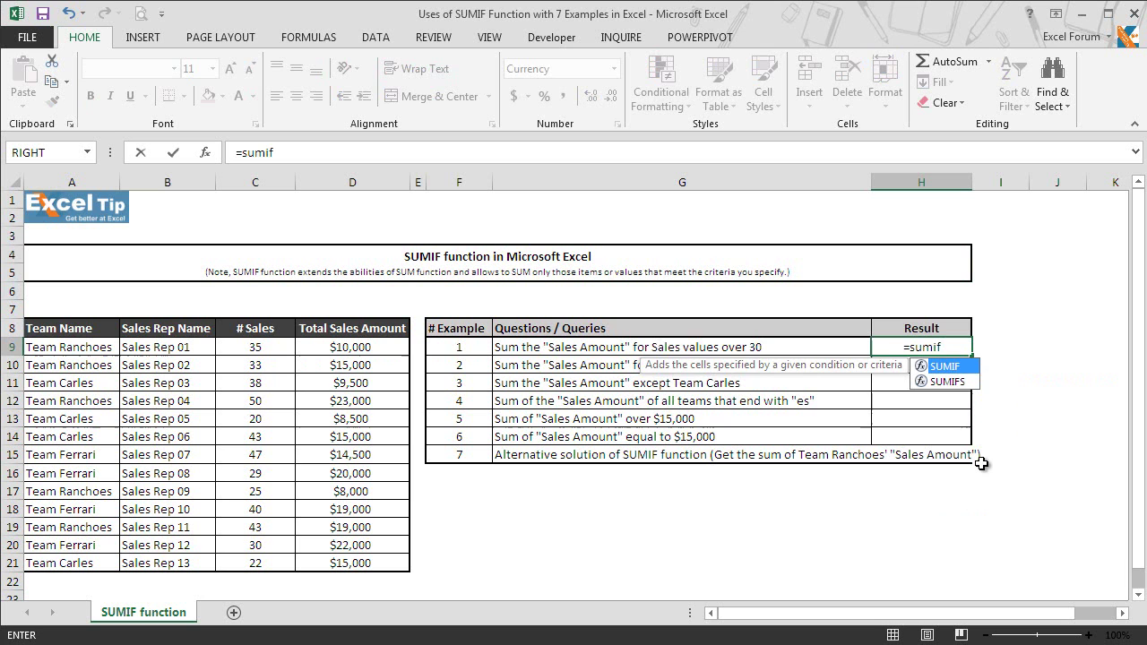
key(Tab)
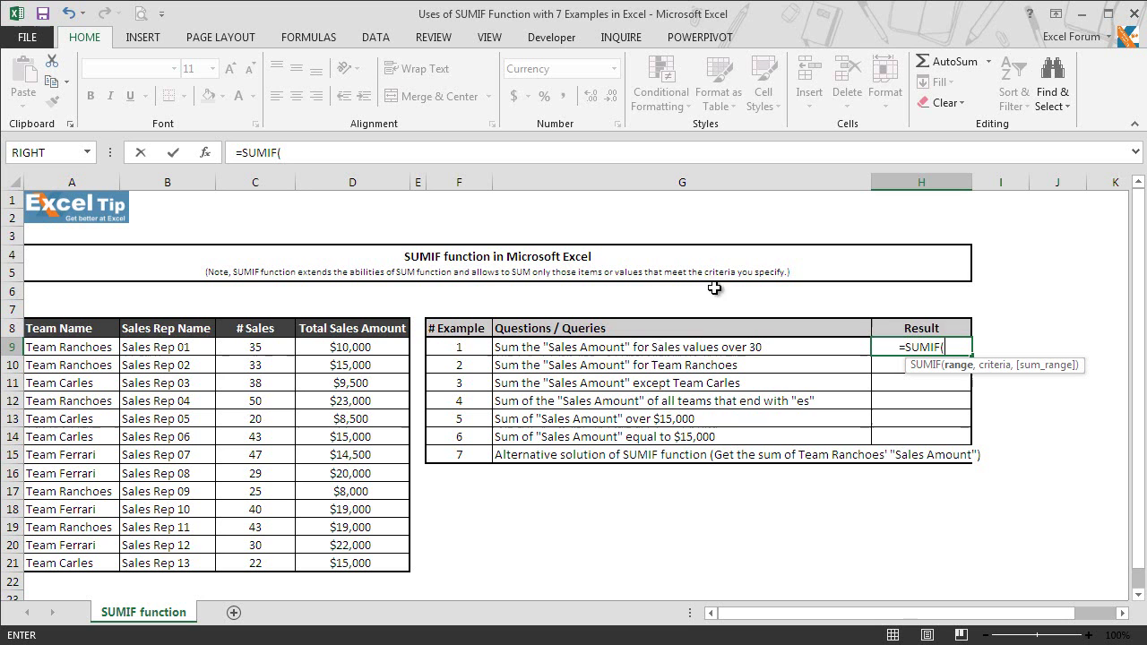
Step: Complete H9 as =SUMIF(C9:C21,">30",D9:D21), returning $125,000
click(269, 347)
drag(270, 347, 268, 567)
text(,)
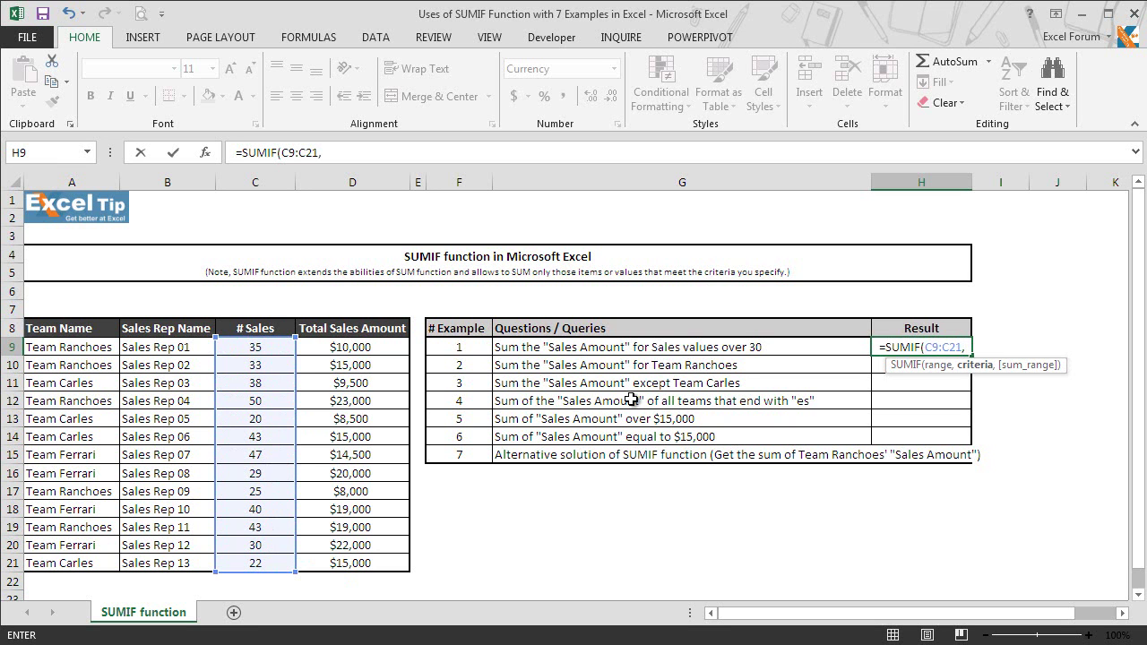
text(">30)
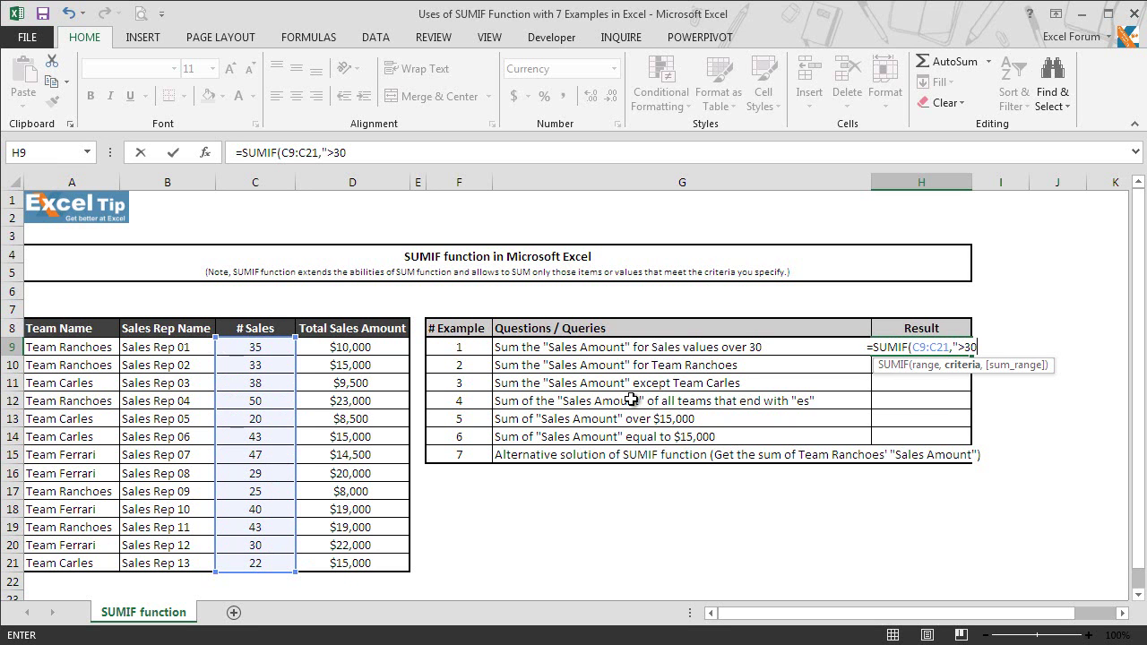
text(",)
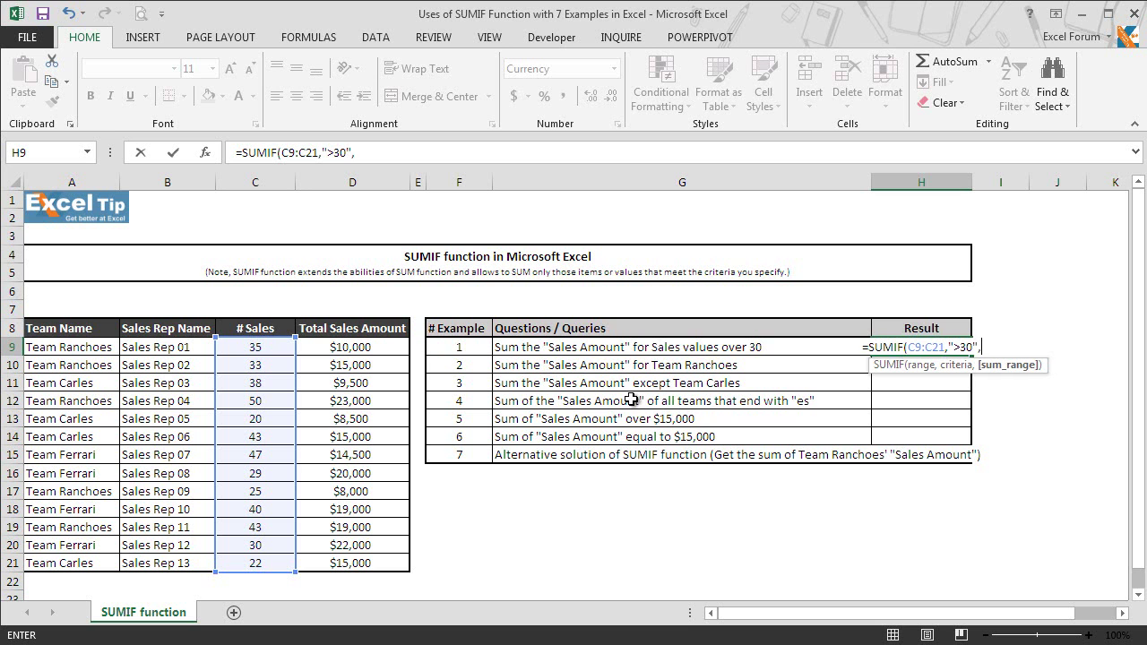
drag(368, 346, 368, 562)
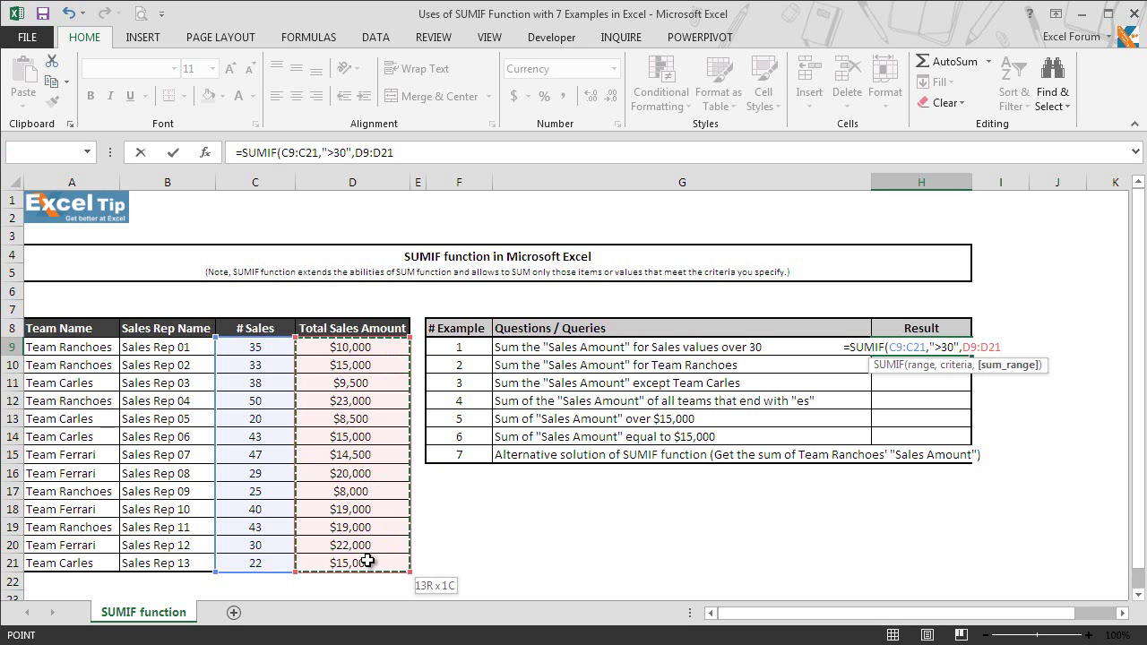
drag(367, 561, 367, 561)
text())
key(Return)
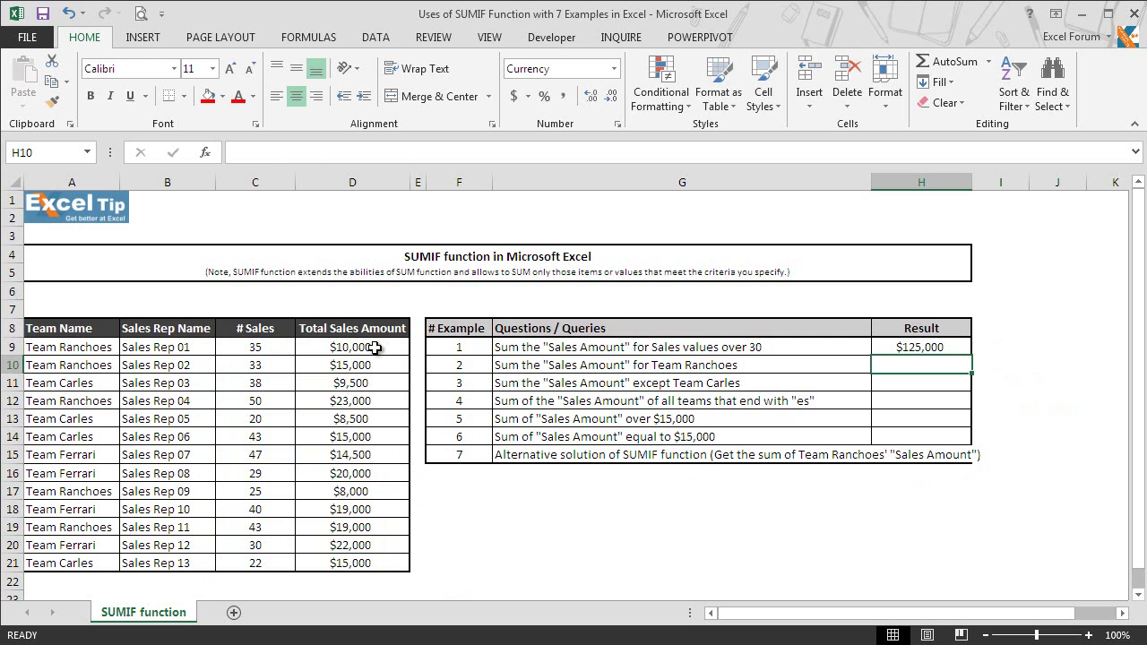
drag(374, 350, 369, 394)
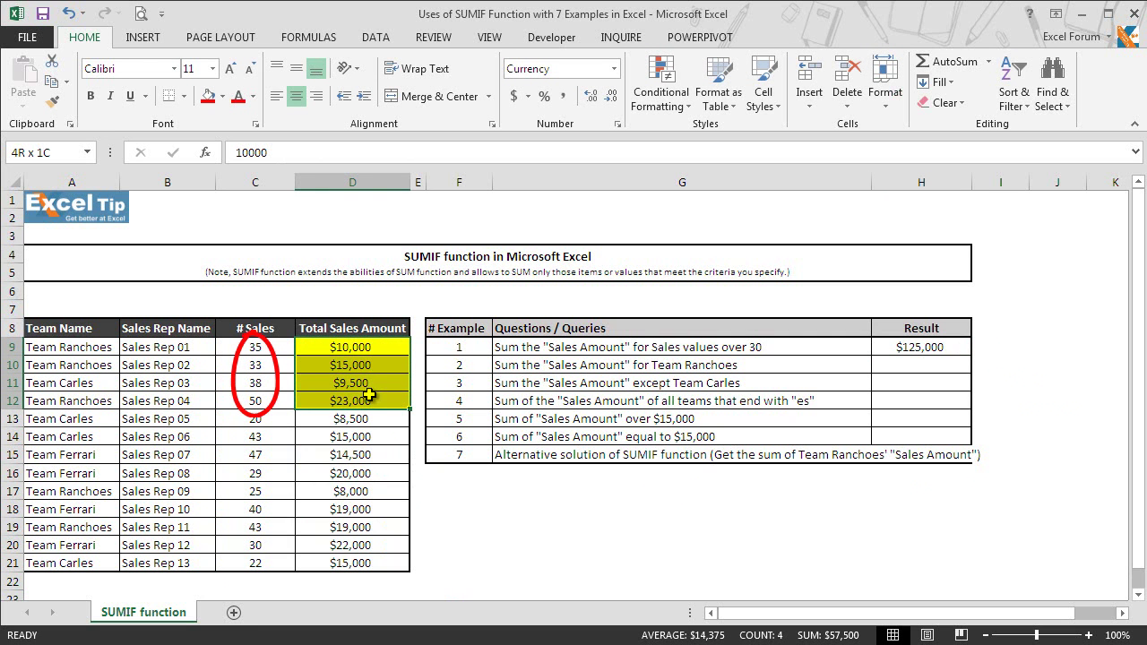
drag(369, 394, 369, 394)
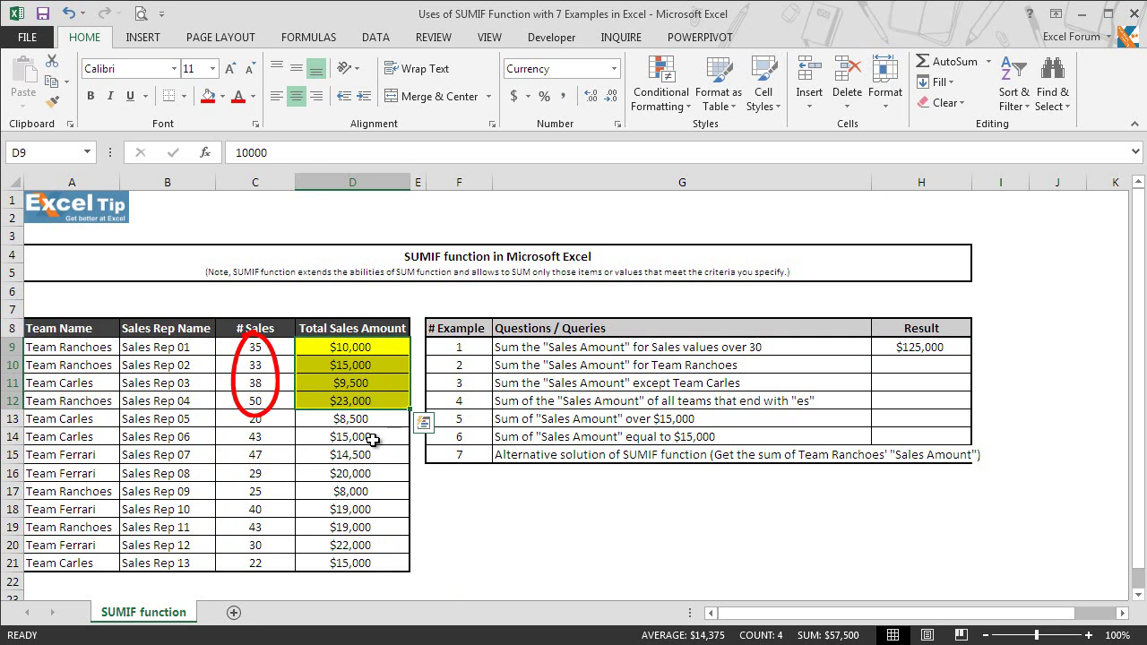
drag(372, 439, 373, 457)
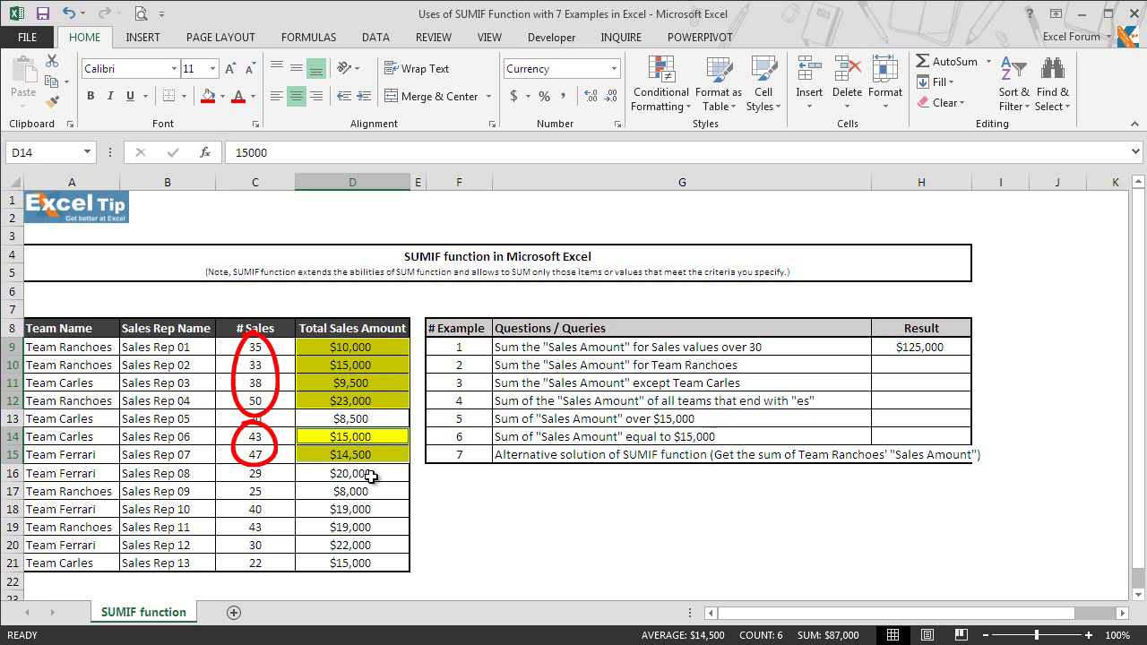
drag(363, 509, 362, 526)
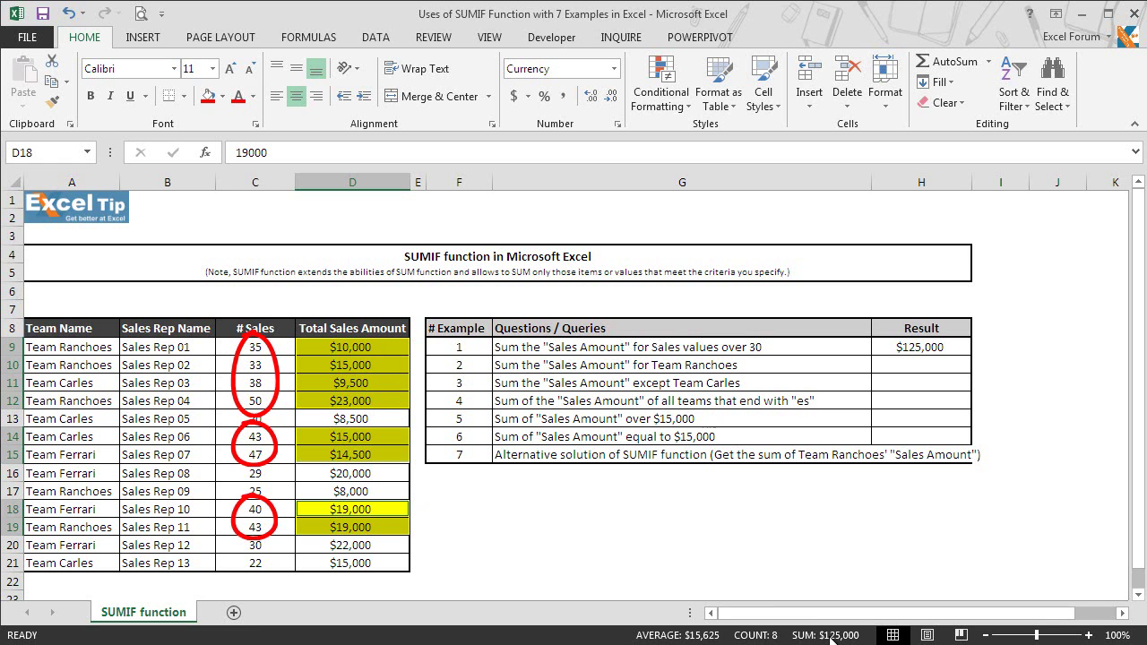
click(955, 352)
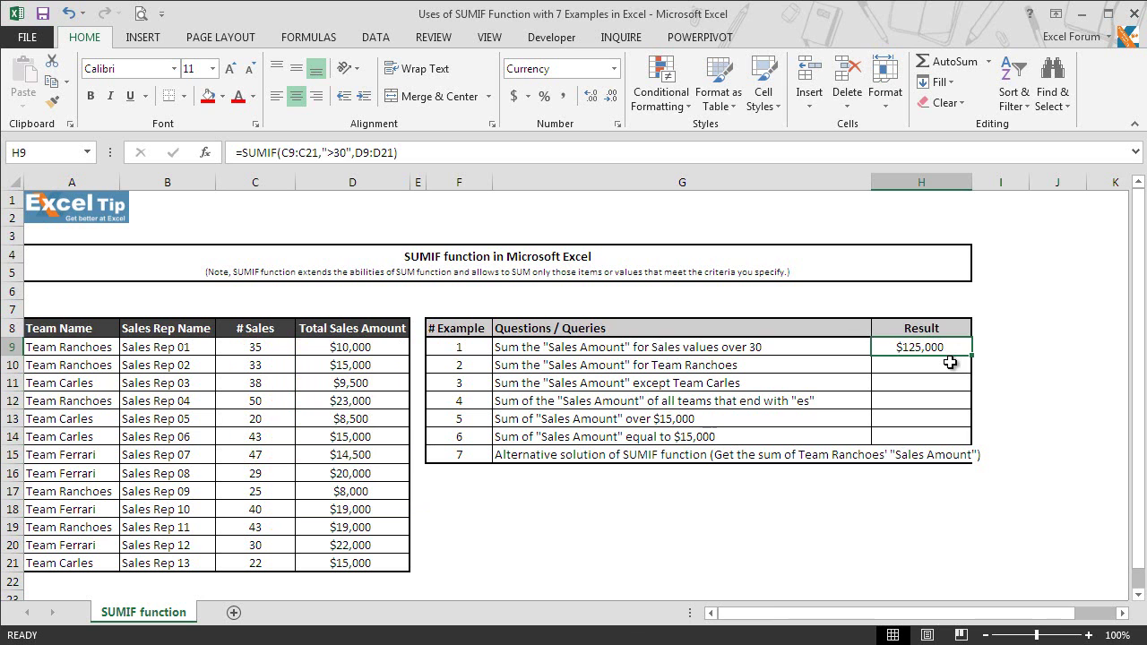
click(950, 362)
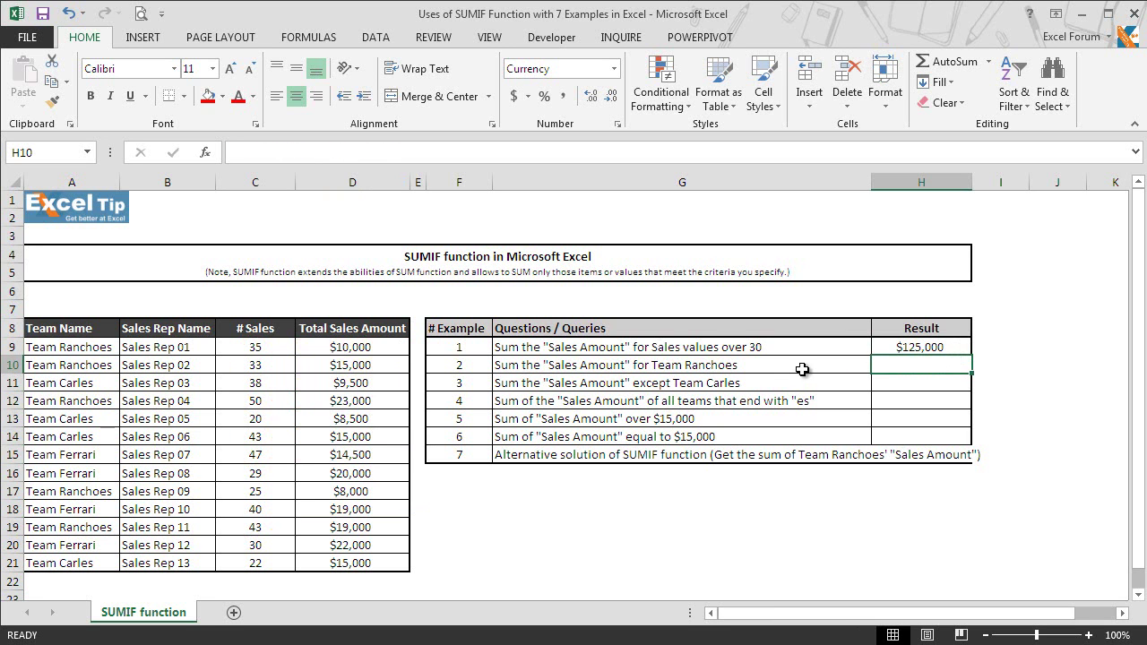
Step: Enter =SUMIF(A9:A21,A9,D9:D21) in H10 to total Team Ranchoes' sales, $75,000
text(=sum)
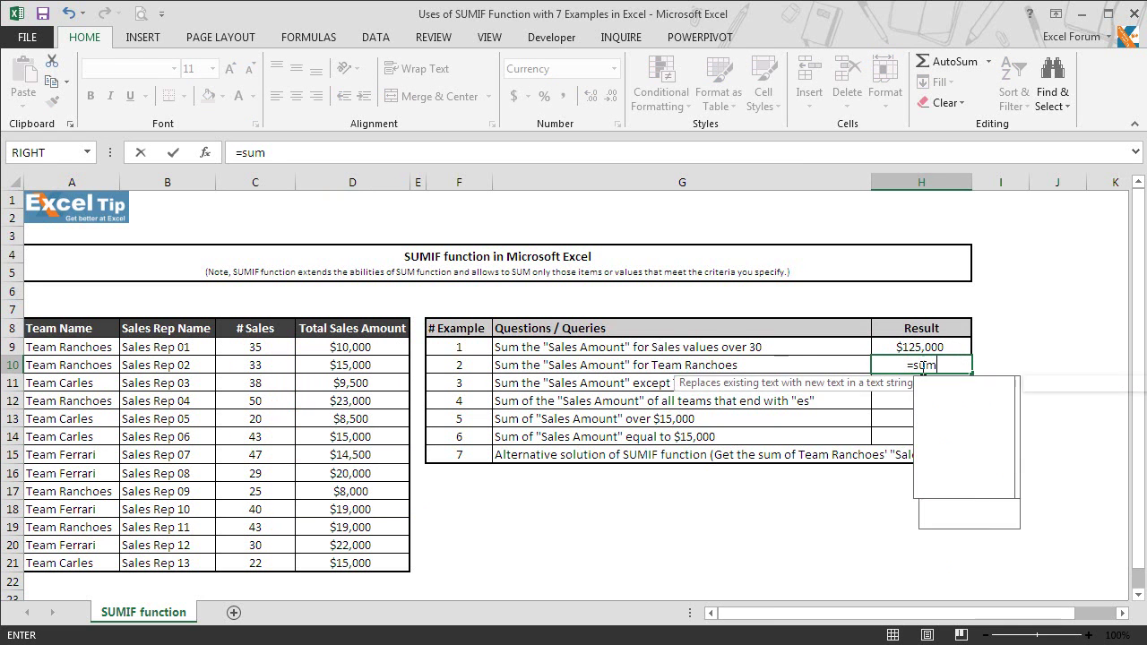
text(if)
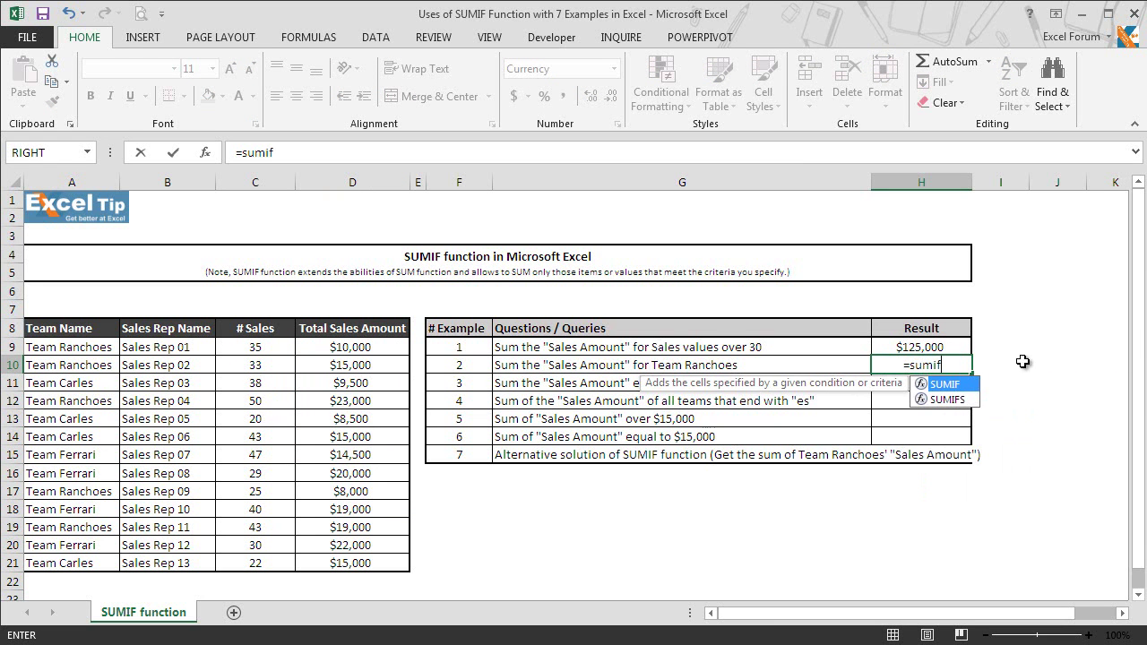
key(Tab)
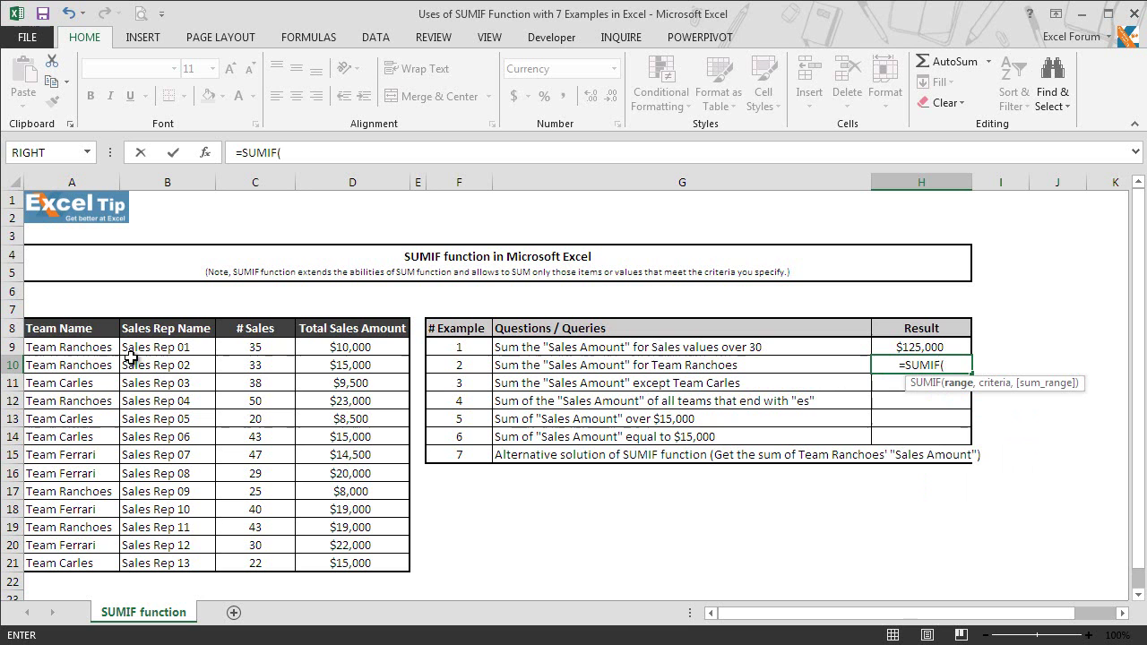
drag(98, 347, 80, 563)
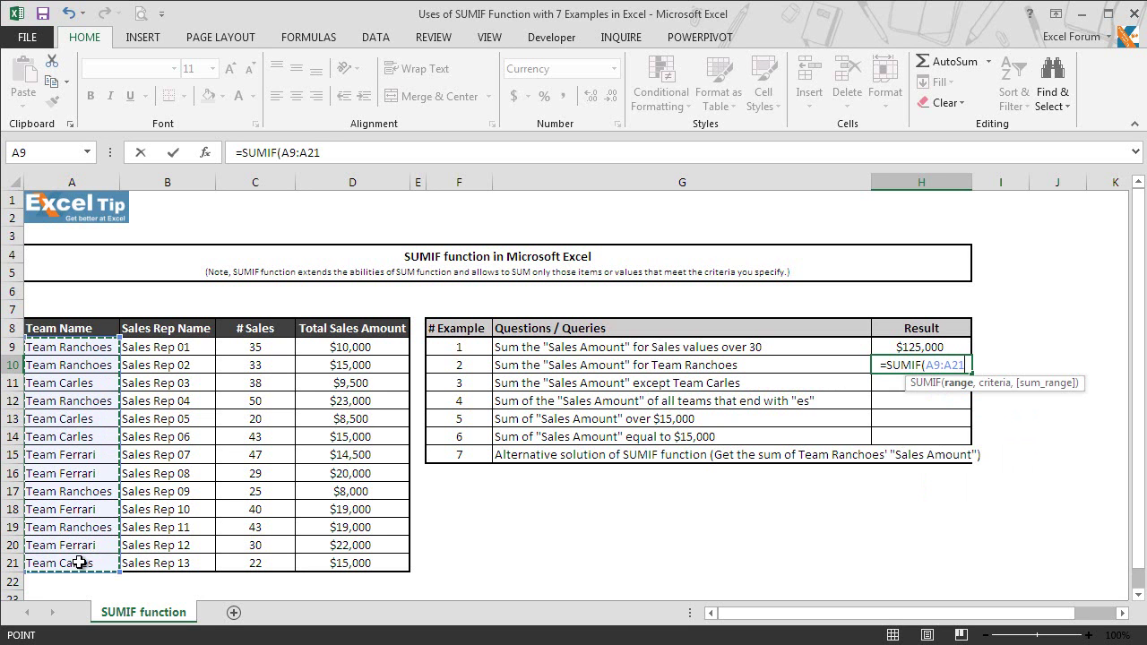
text(,)
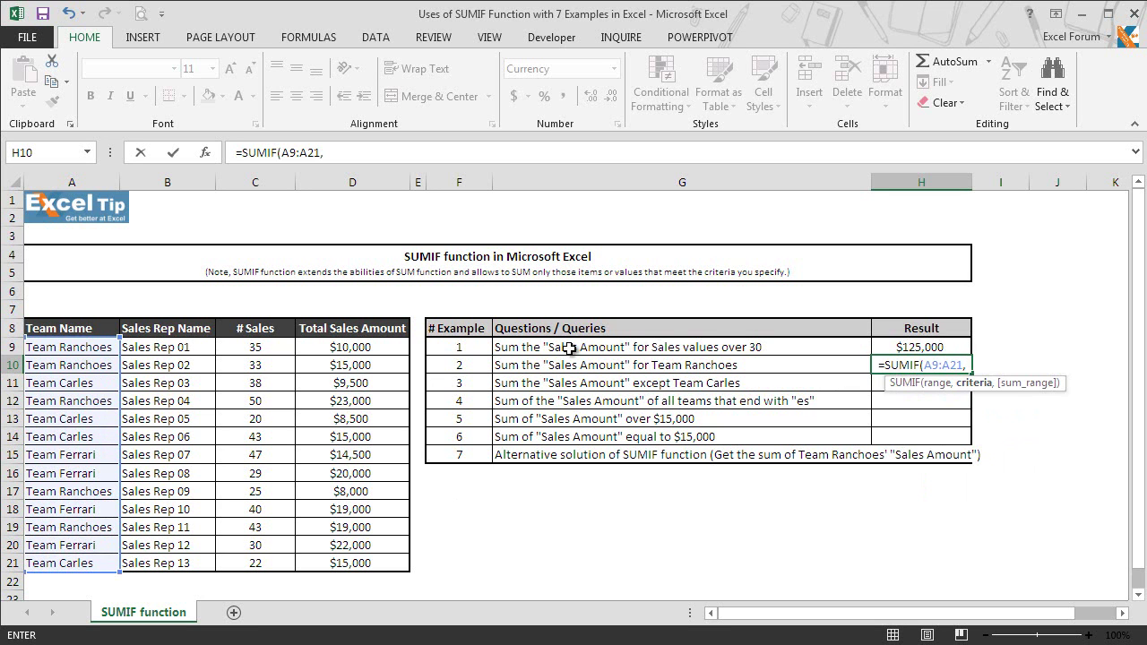
click(102, 347)
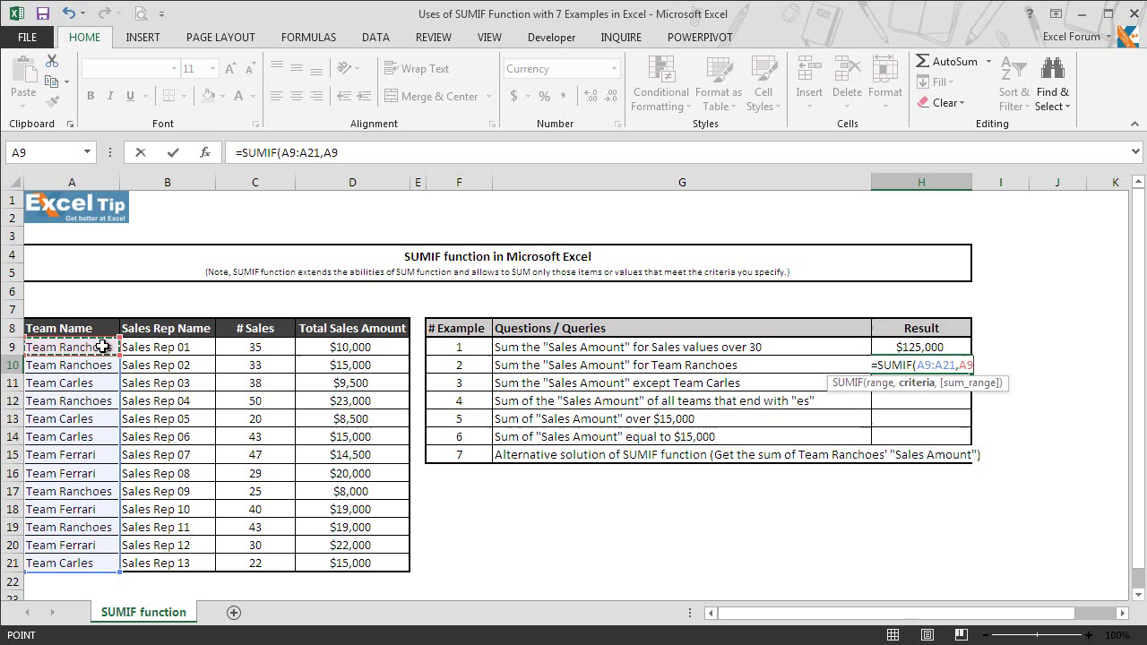
text(,)
drag(354, 347, 373, 558)
key(Return)
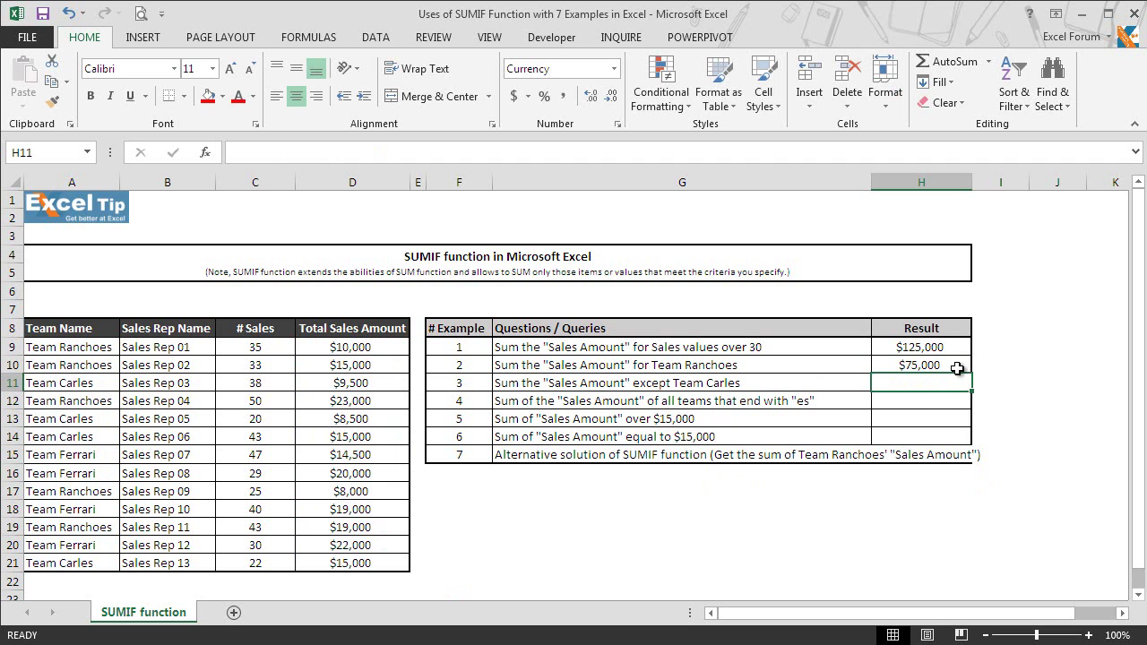
Step: Enter =SUMIF(A9:A21,"<>Team Carles",D9:D21) in H11, giving $150,500
text(=)
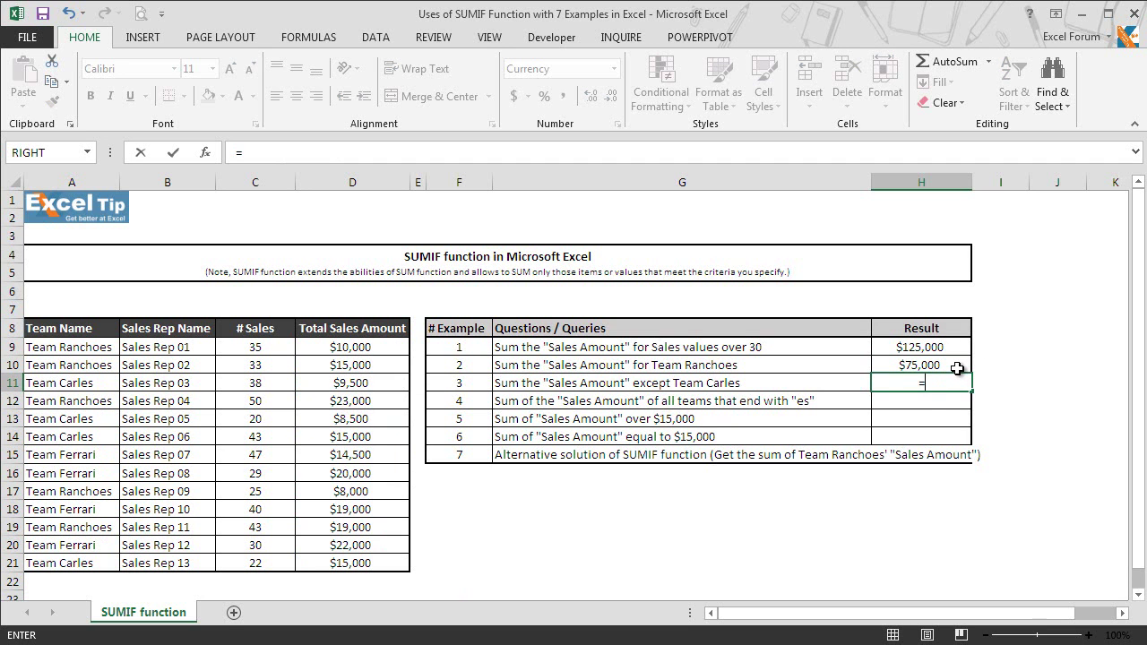
text(sumif)
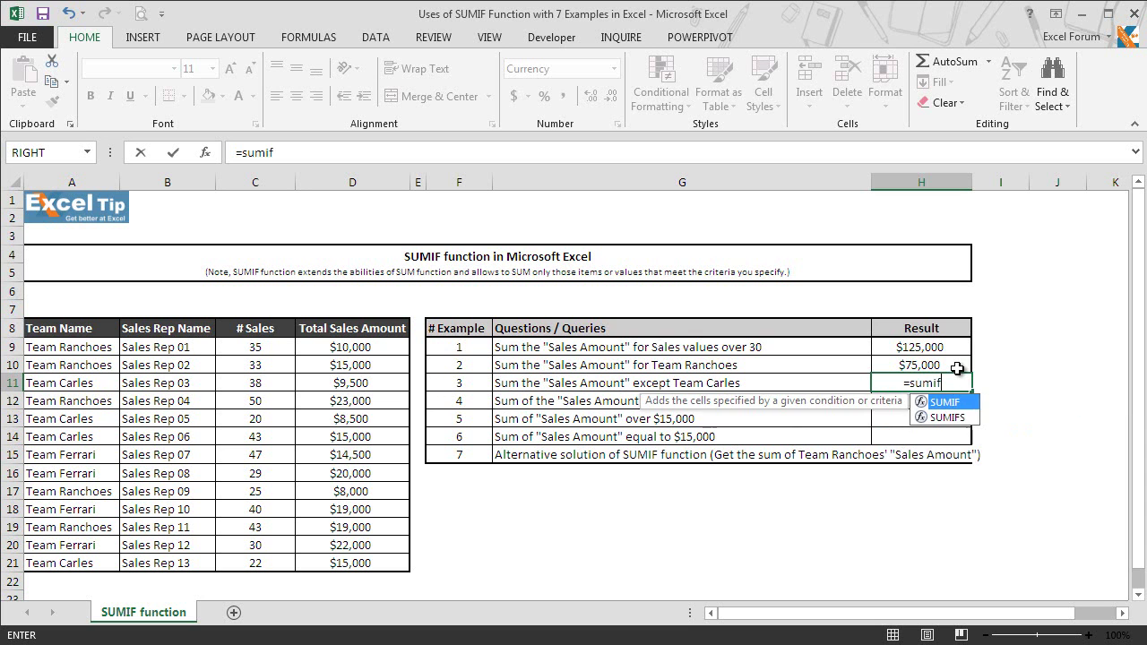
key(Tab)
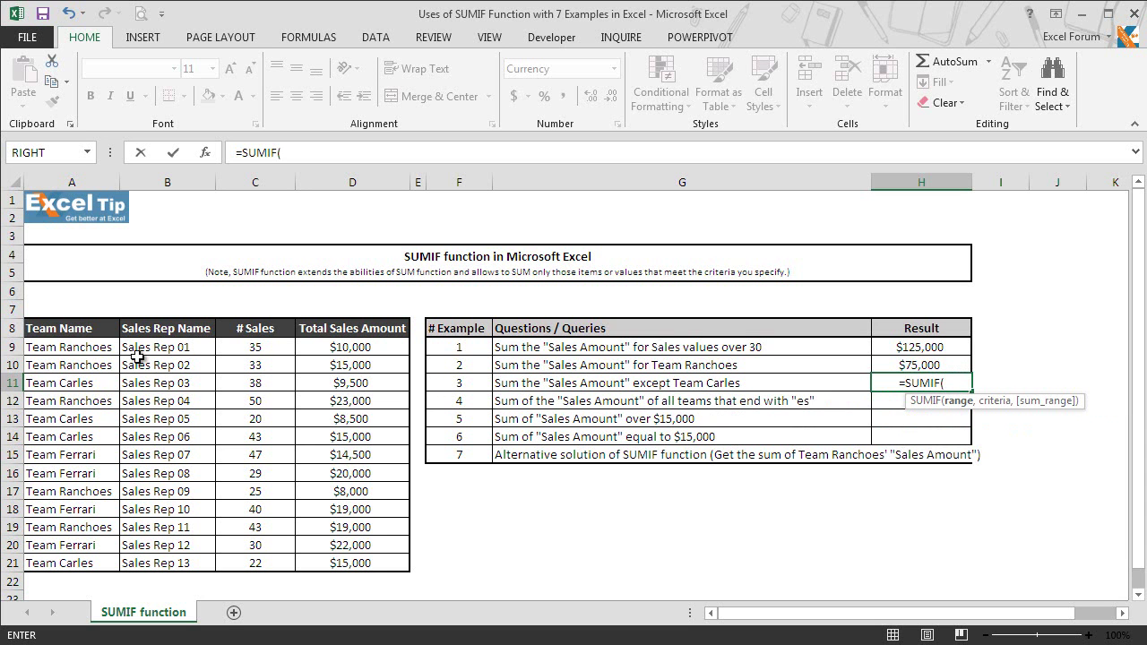
drag(96, 353, 86, 562)
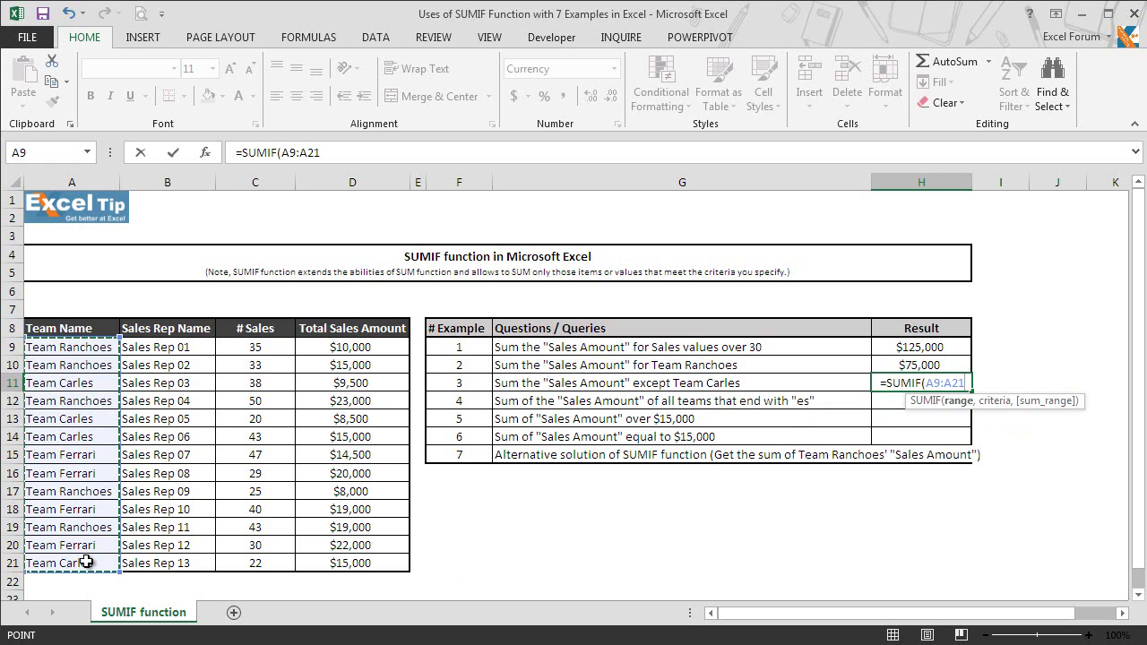
text(,)
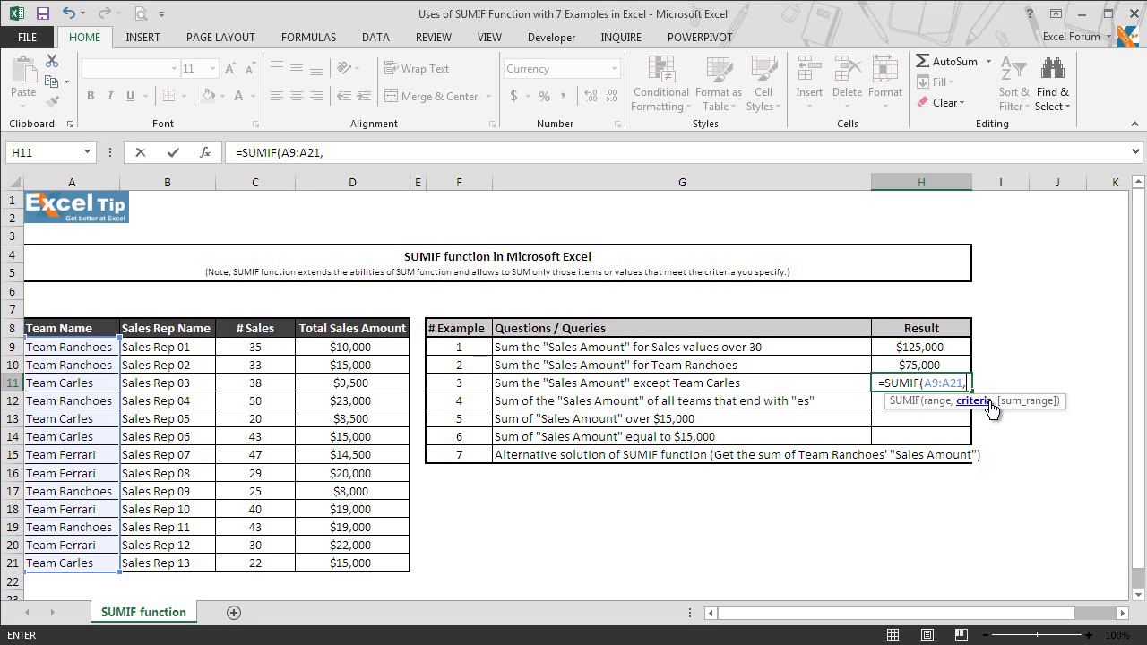
text(")
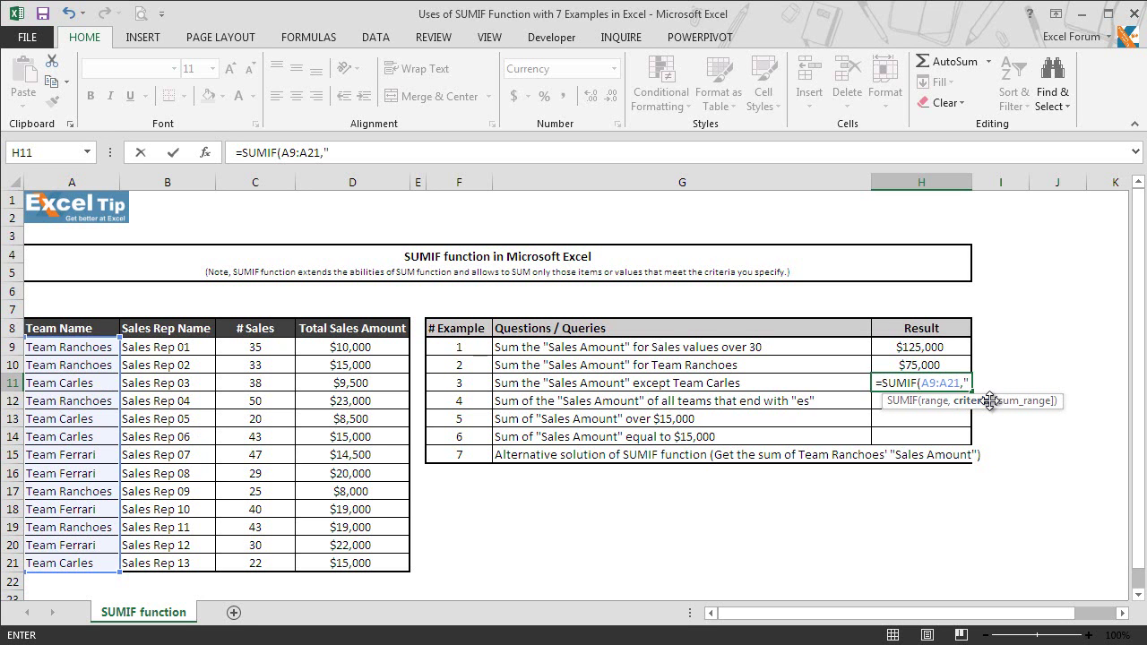
text(<>)
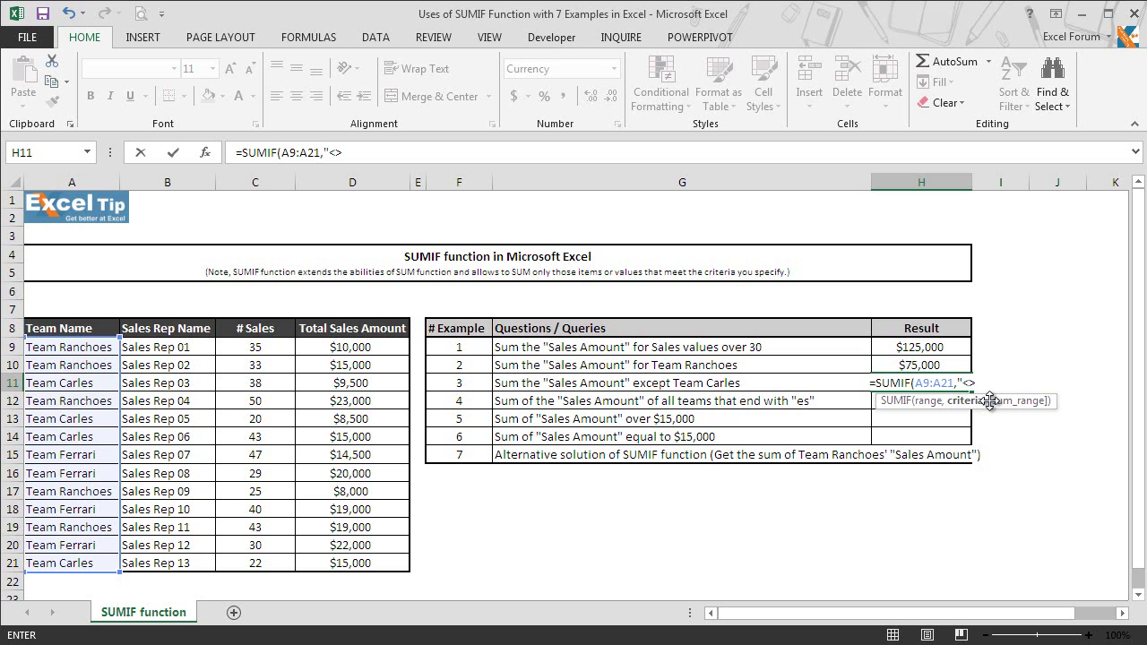
text(Team Car)
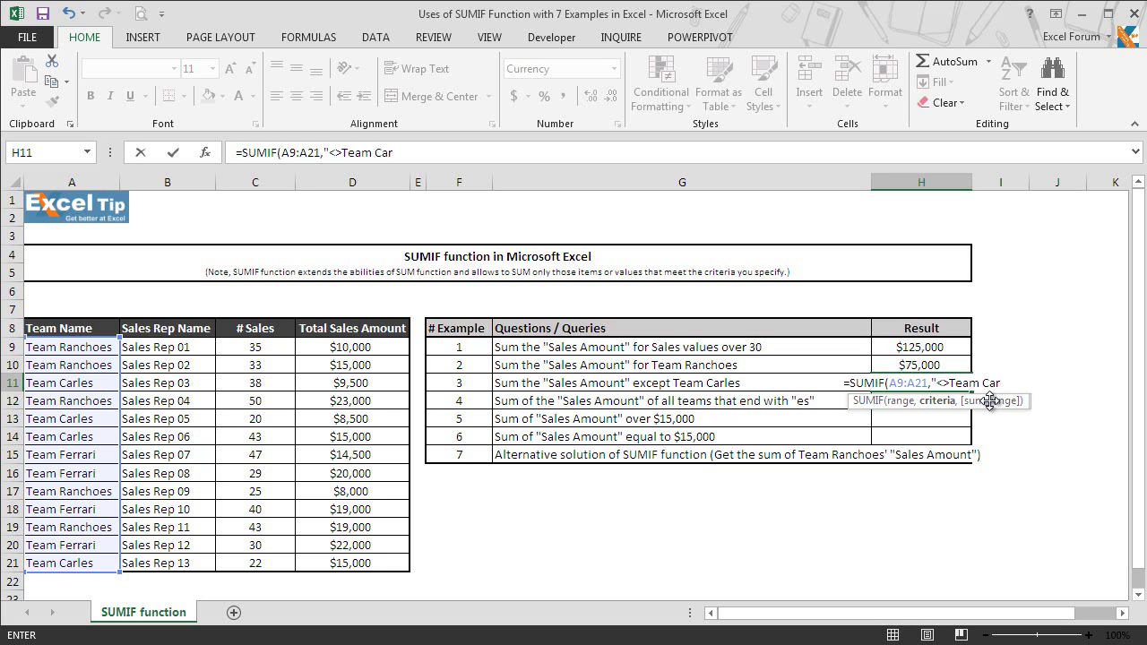
text(les")
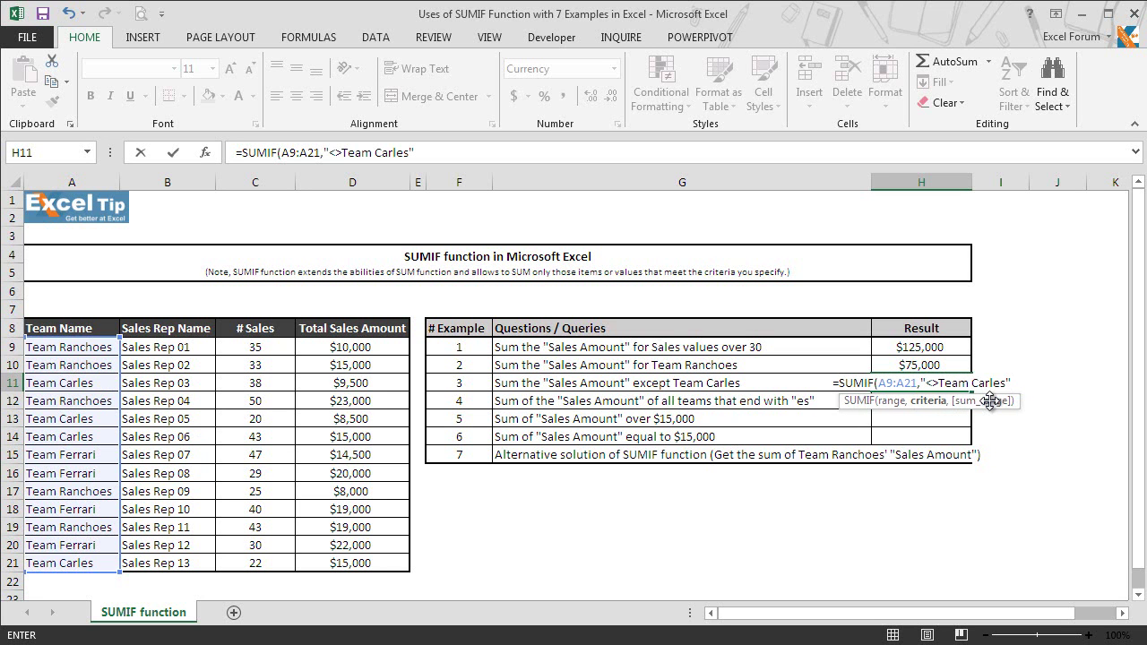
text(,)
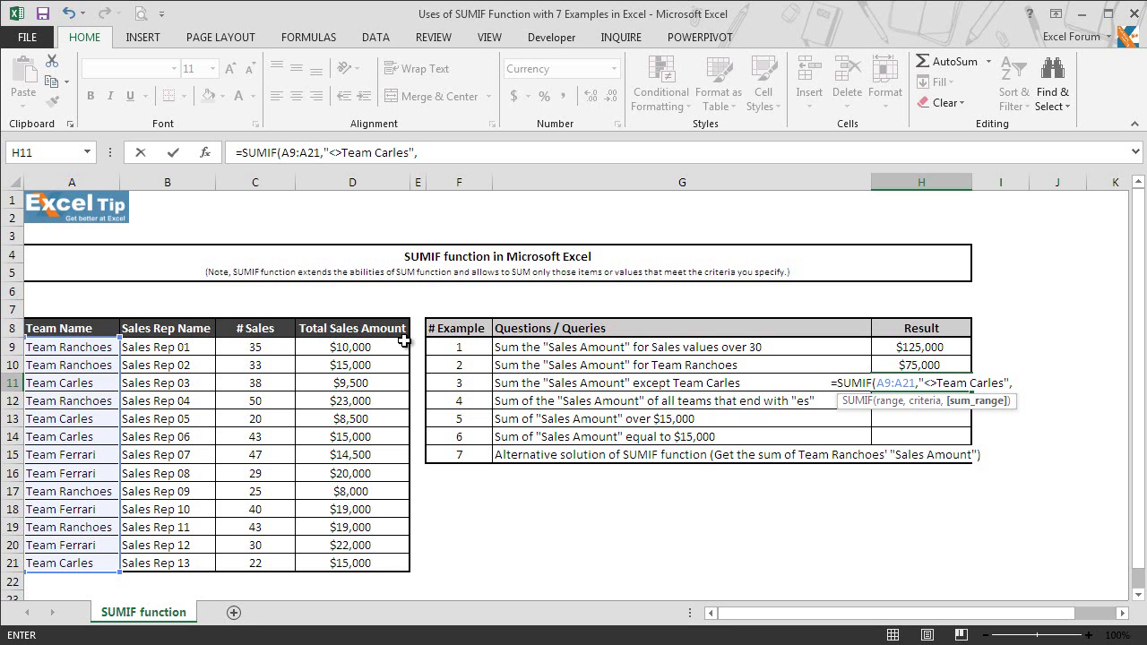
drag(383, 346, 372, 565)
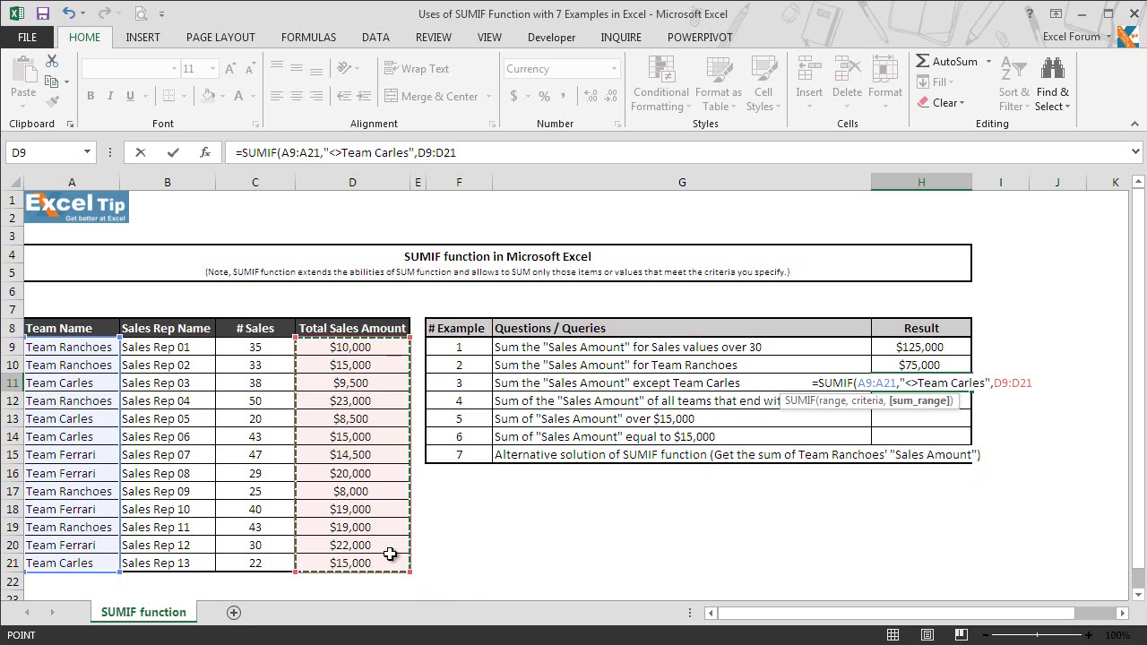
text())
key(Return)
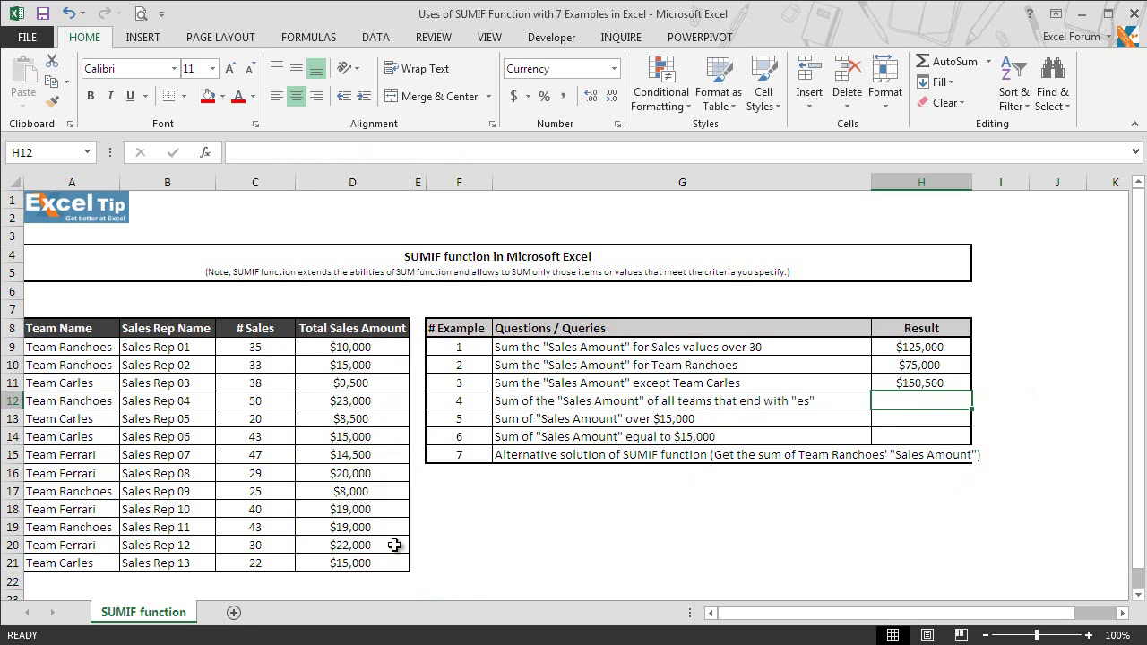
click(968, 385)
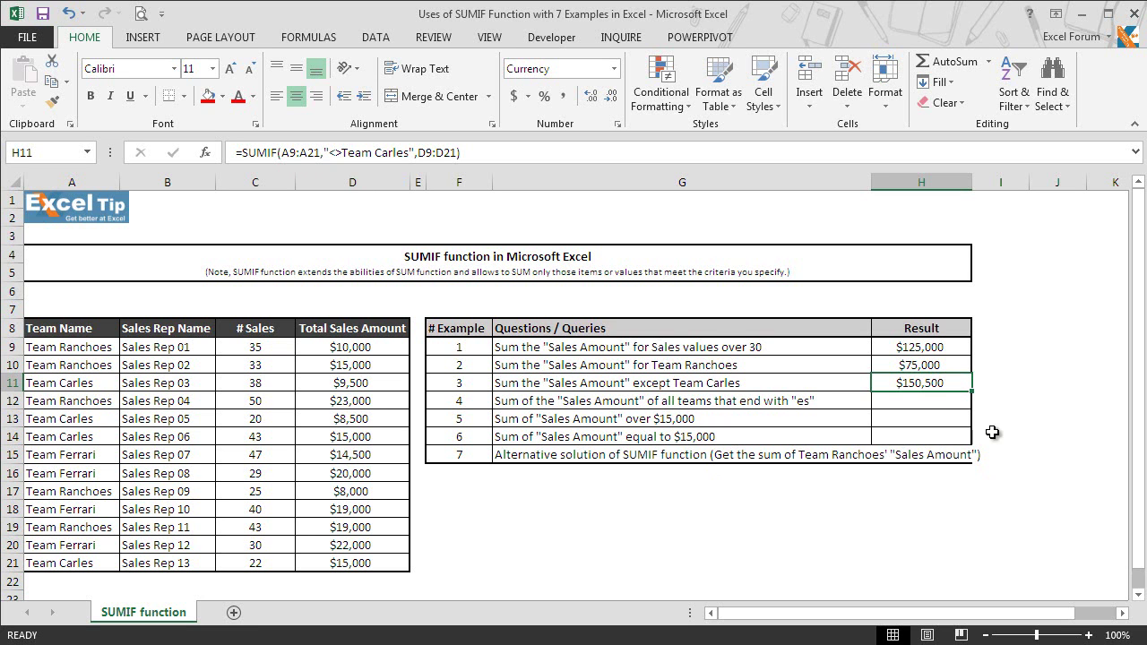
click(935, 401)
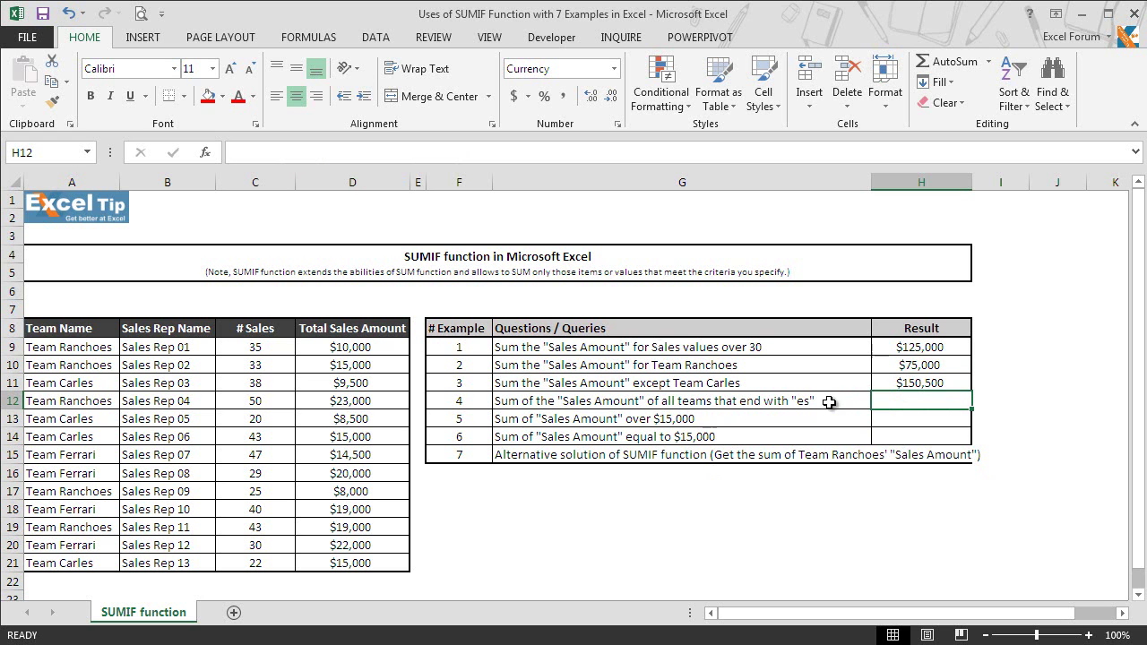
Step: Enter =SUMIF(A9:A21,"*es",D9:D21) in H12, giving $123,000
text(=s)
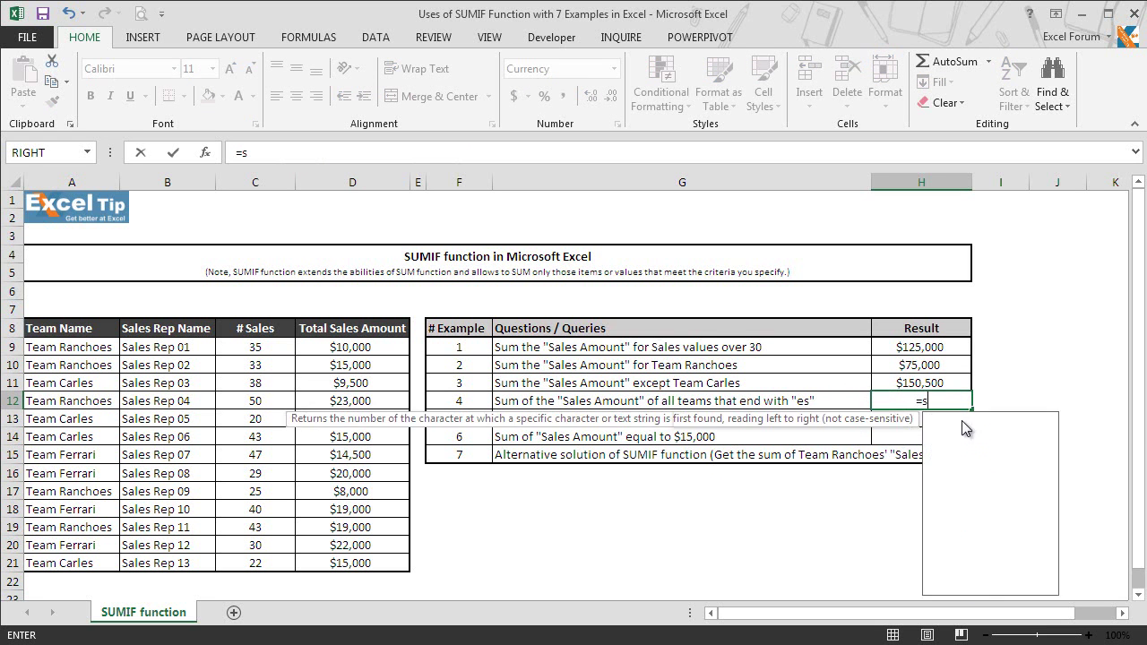
text(umif)
double_click(962, 422)
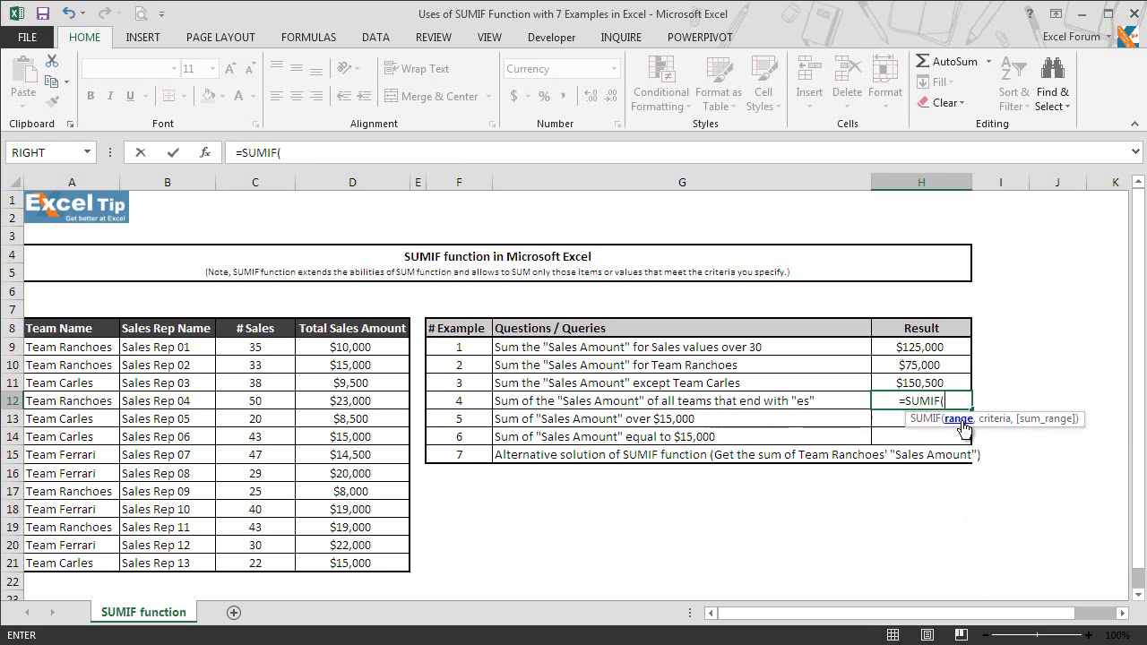
drag(94, 348, 82, 562)
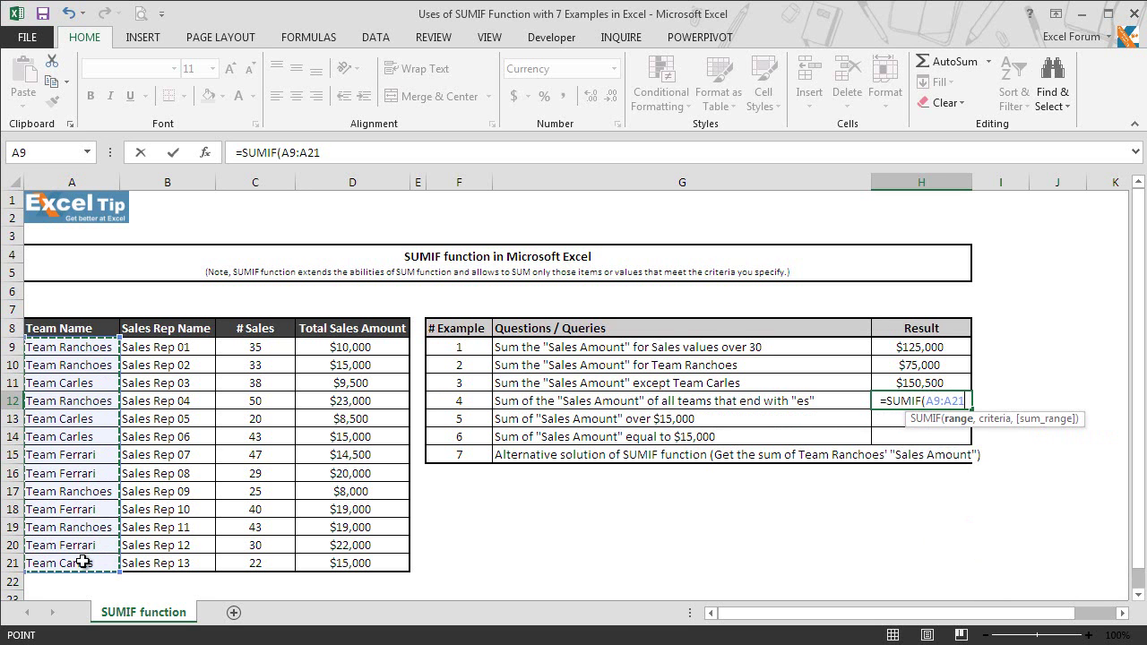
text(,)
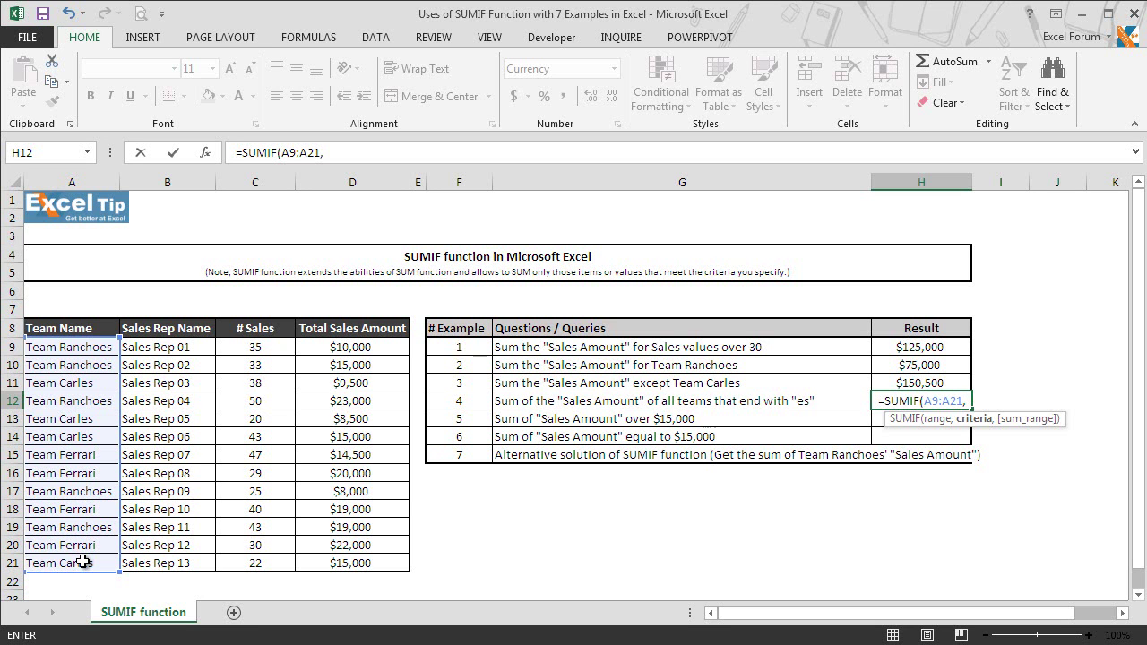
text(")
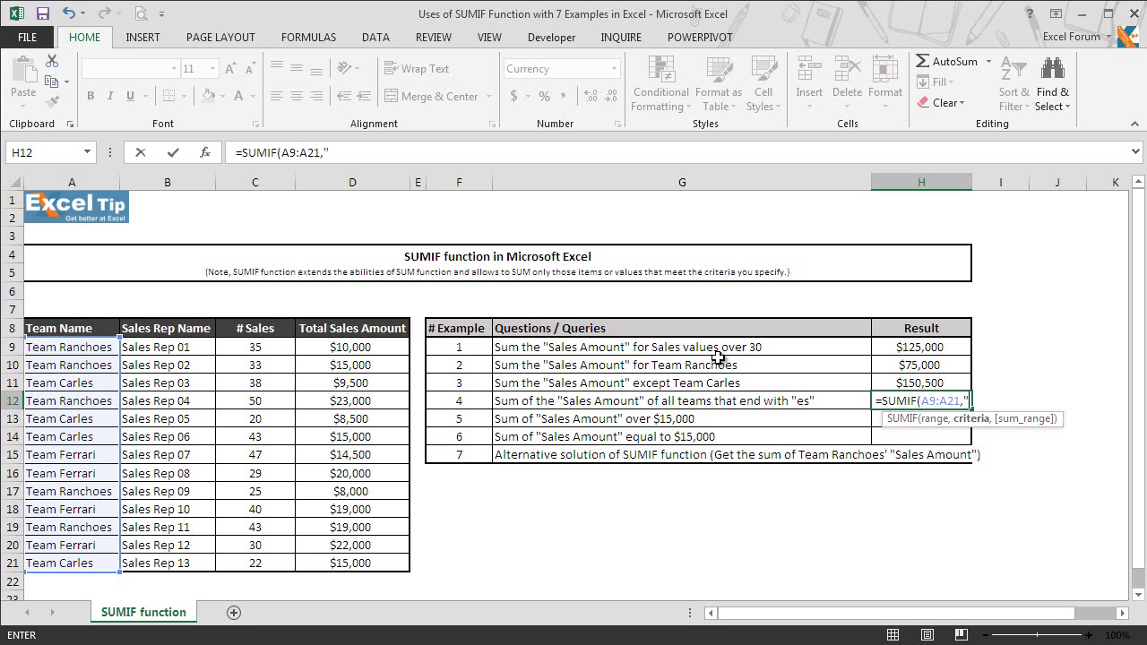
text(*)
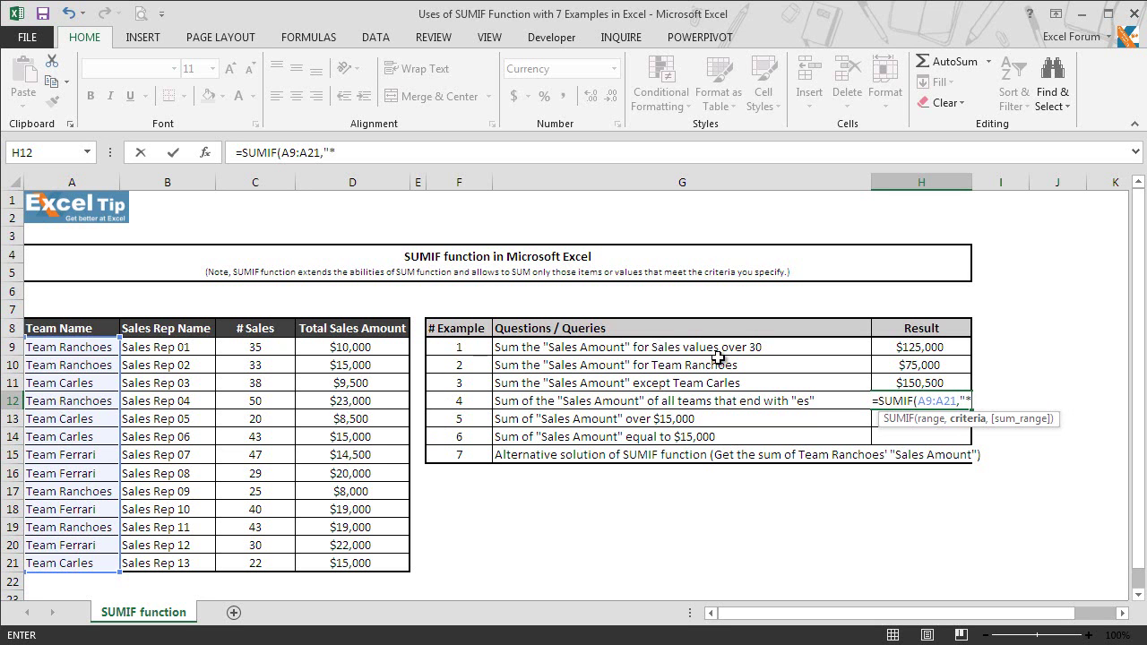
text(e)
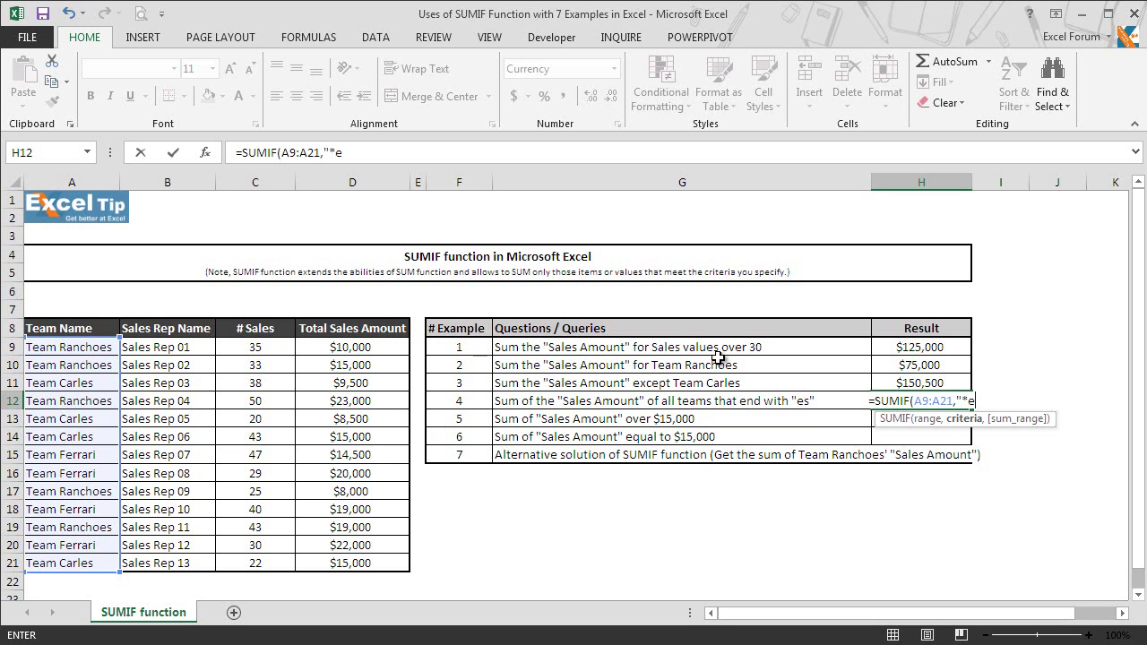
text(s")
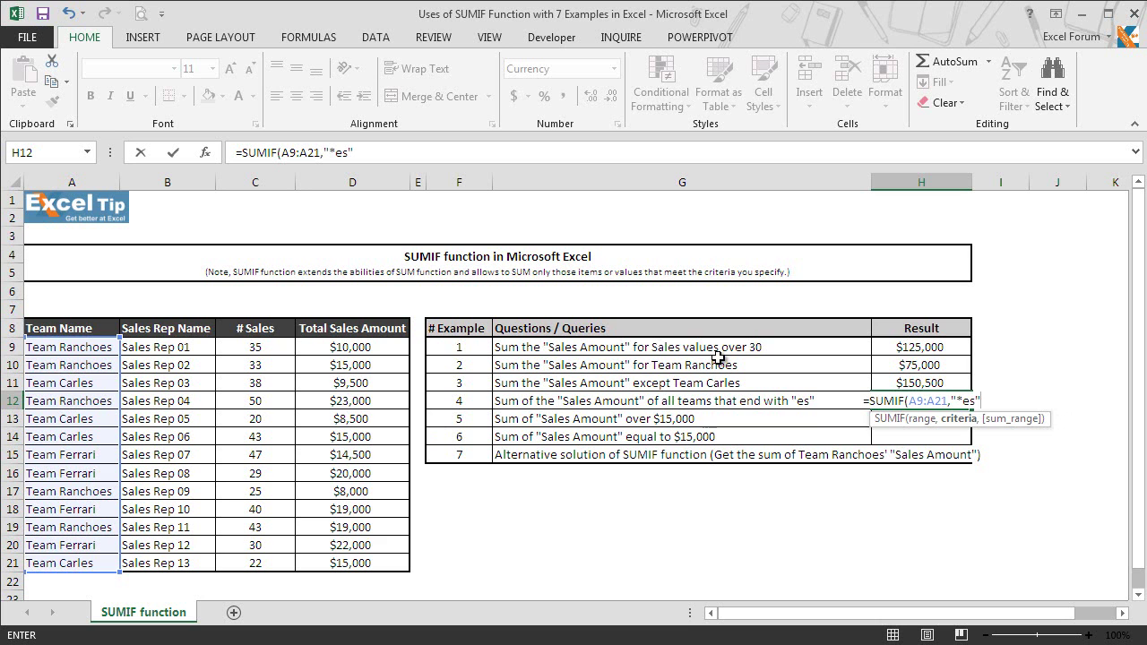
text(,)
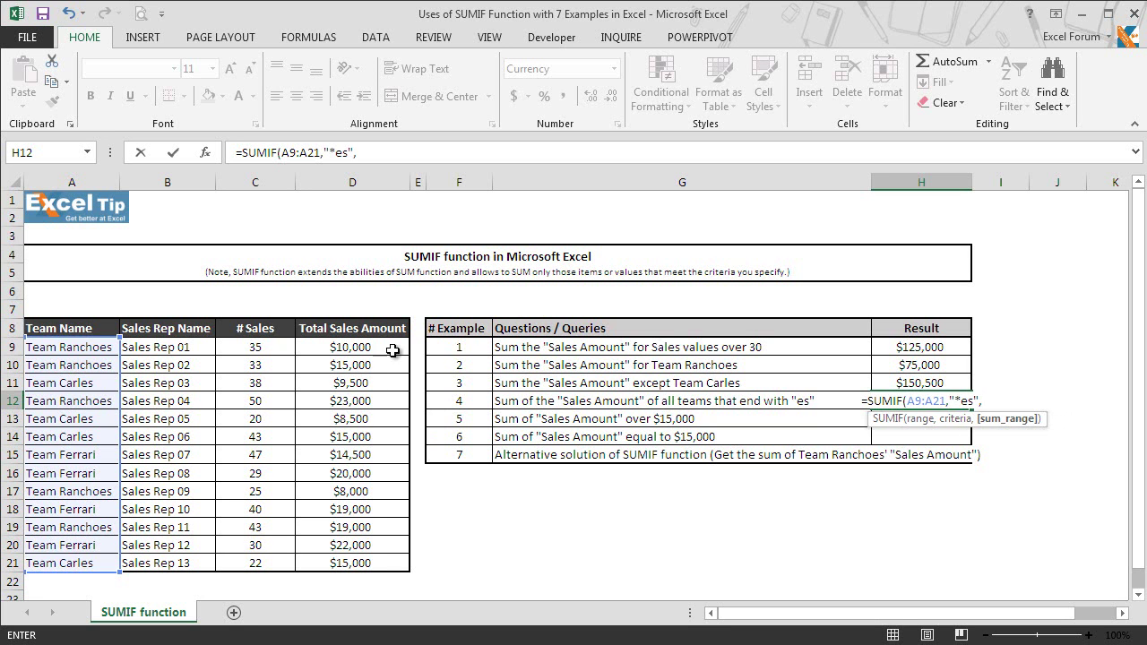
drag(370, 351, 361, 528)
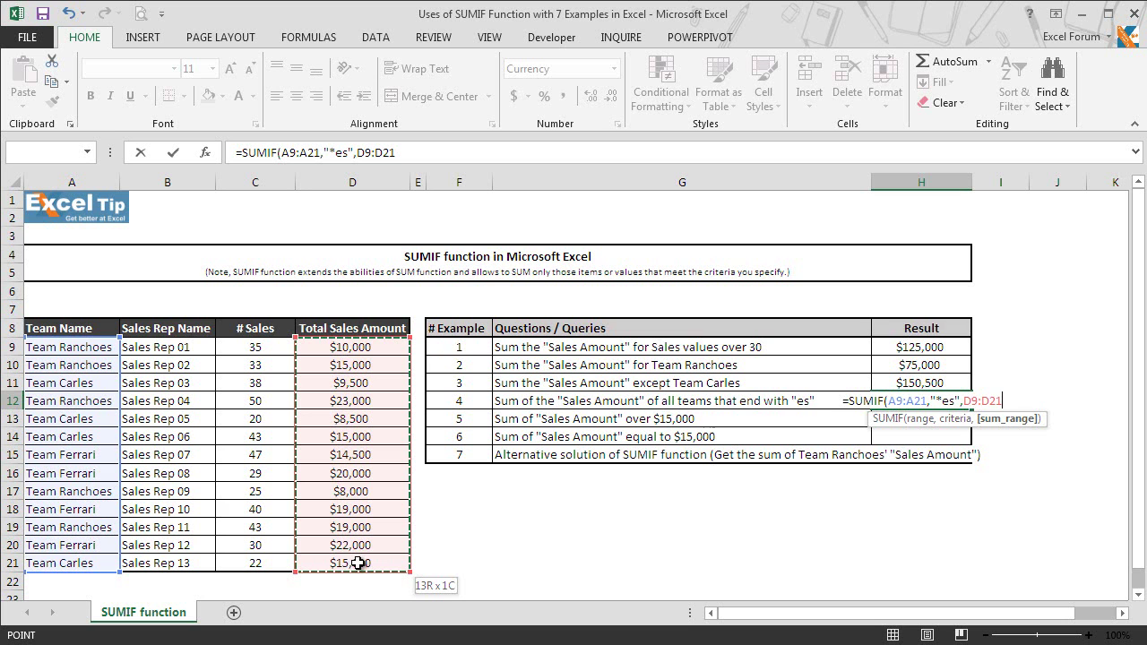
key(Return)
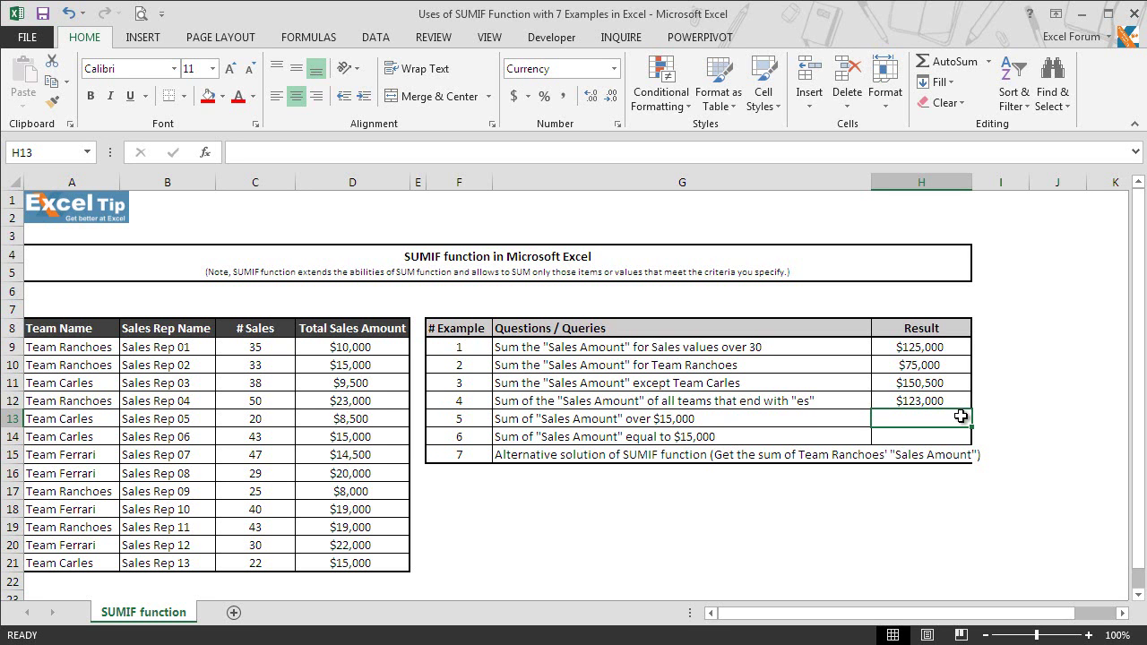
Step: Enter =SUMIF(D9:D21,">15000") in H13, giving $103,000
text(=sumif)
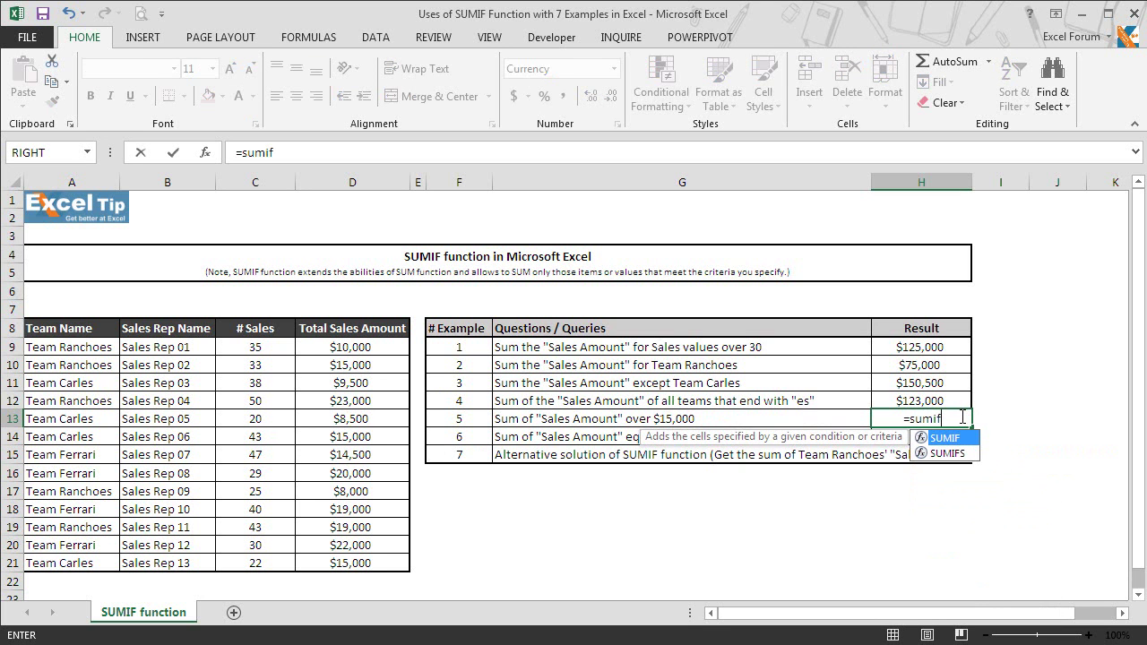
key(Tab)
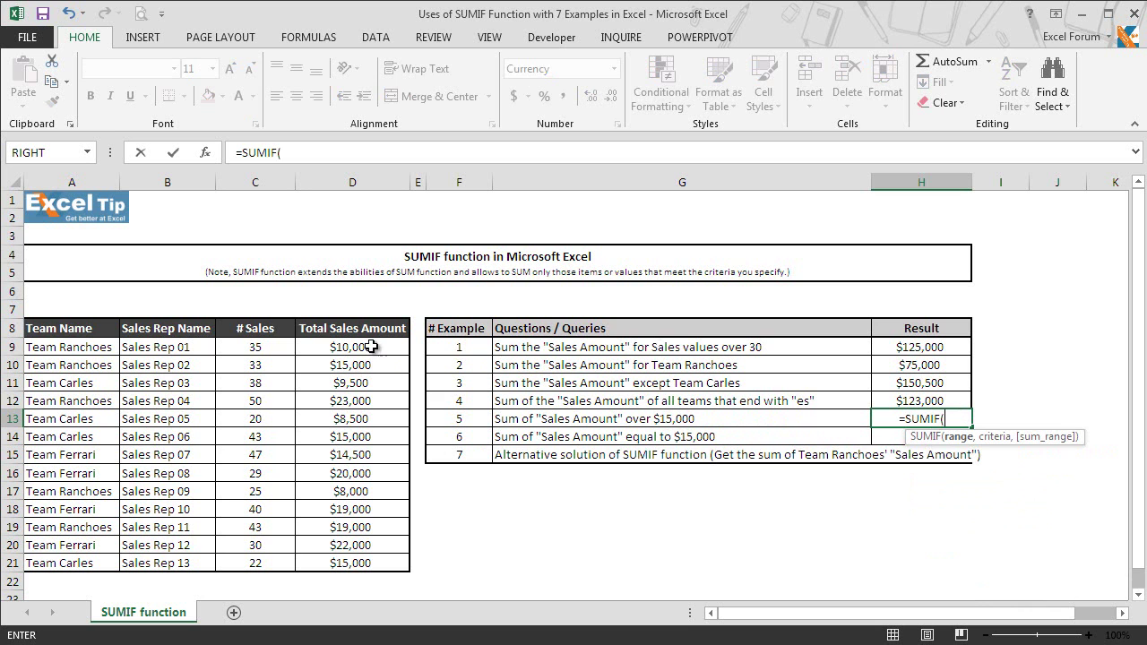
drag(371, 347, 373, 563)
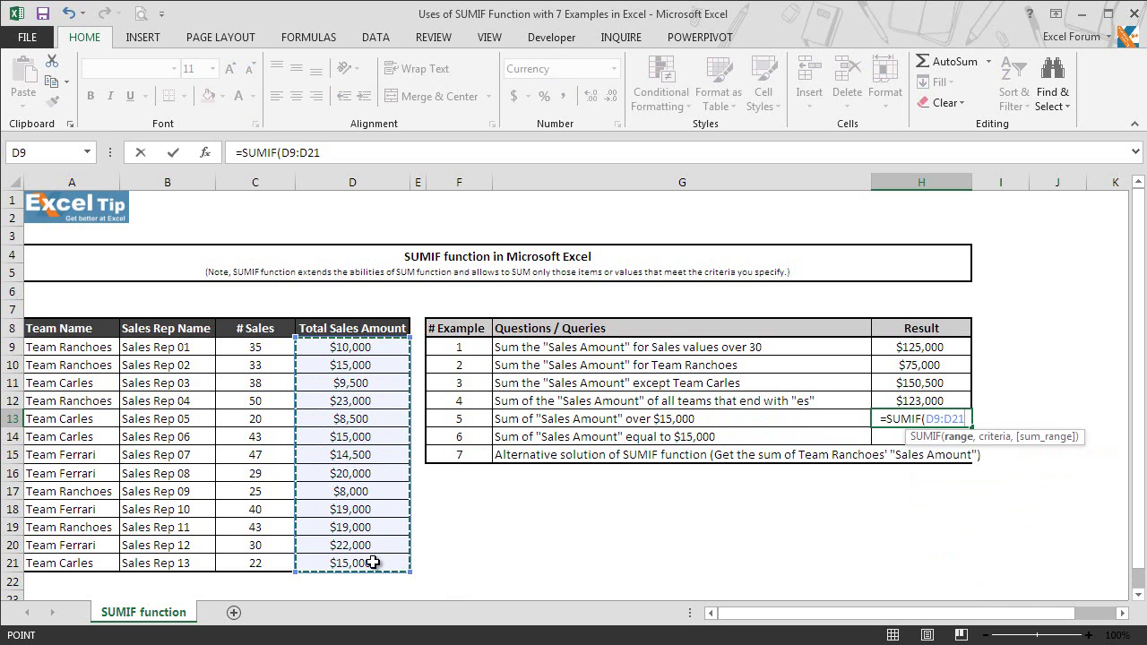
text(,">15)
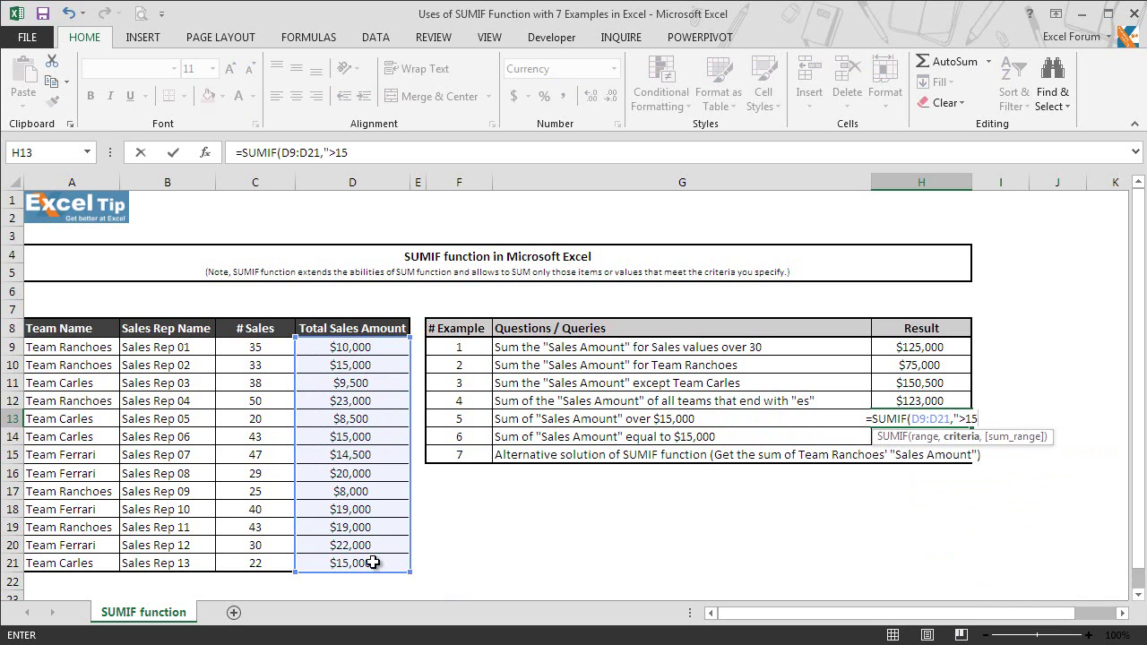
text(00)
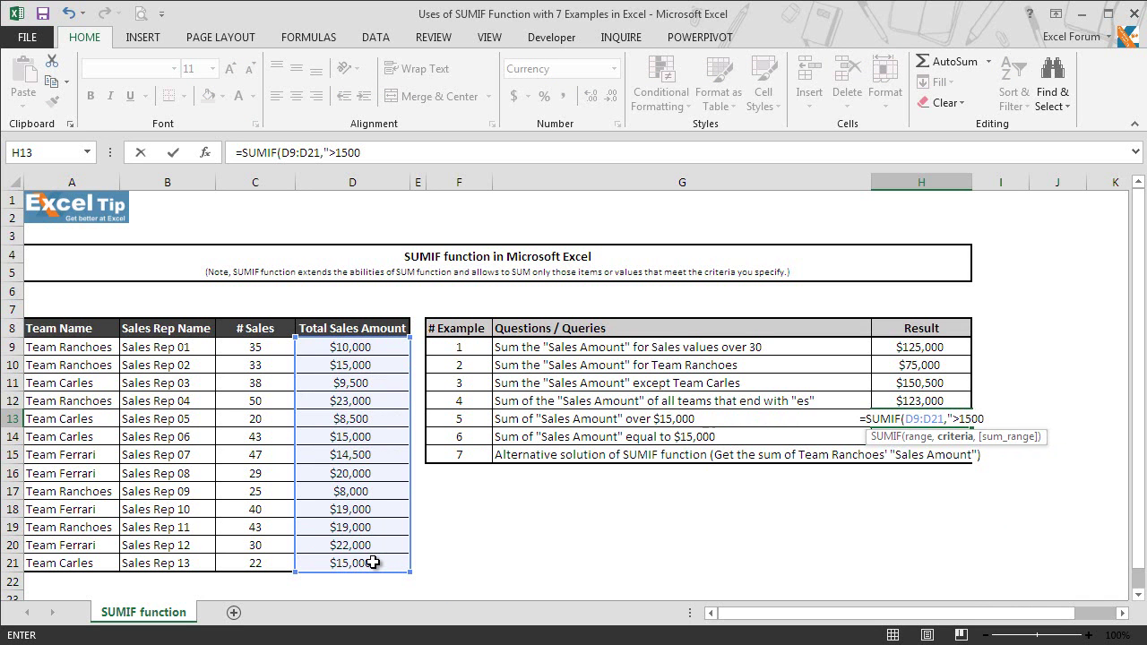
text(0")
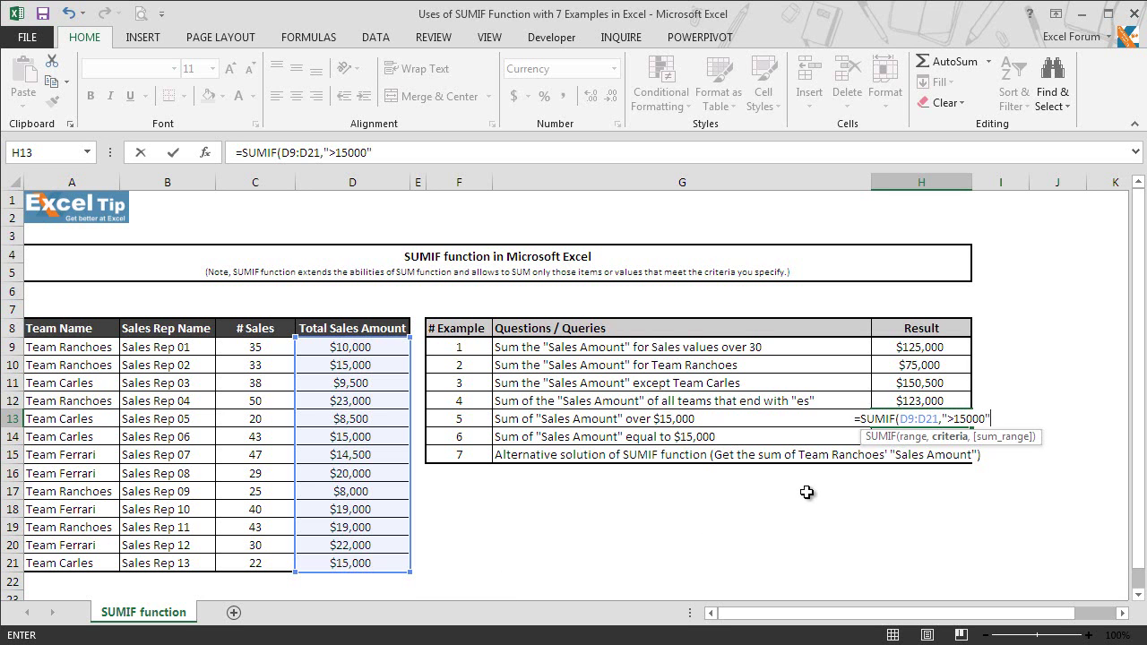
text())
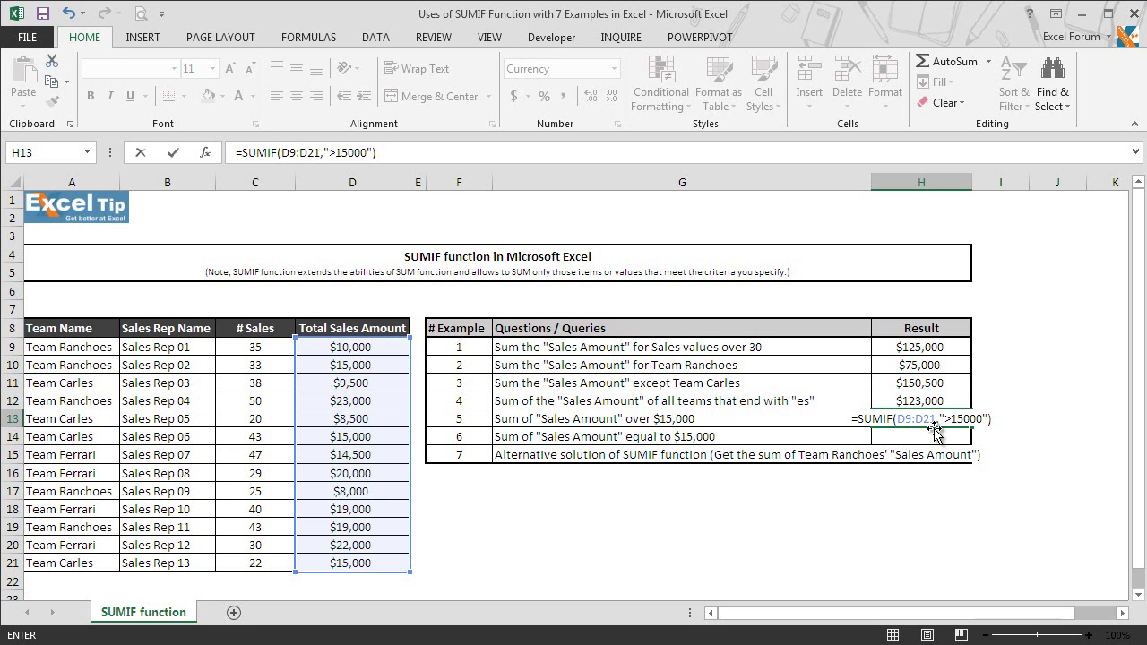
key(Return)
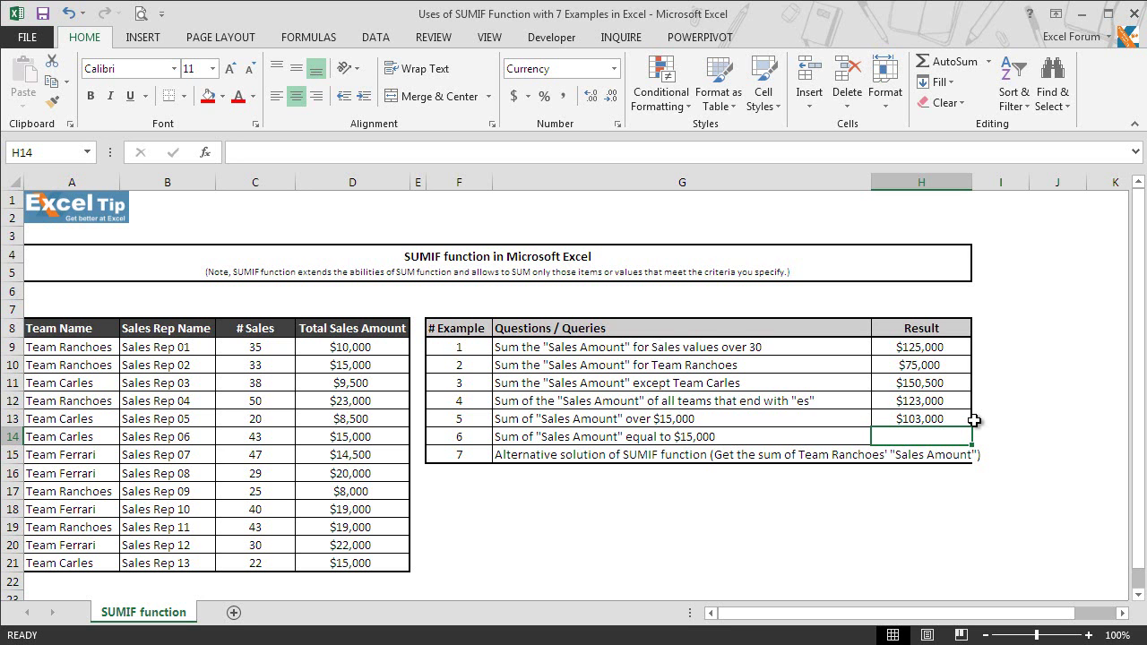
Step: Enter =SUMIF(D9:D21,15000) in H14, giving $45,000
text(=sumif)
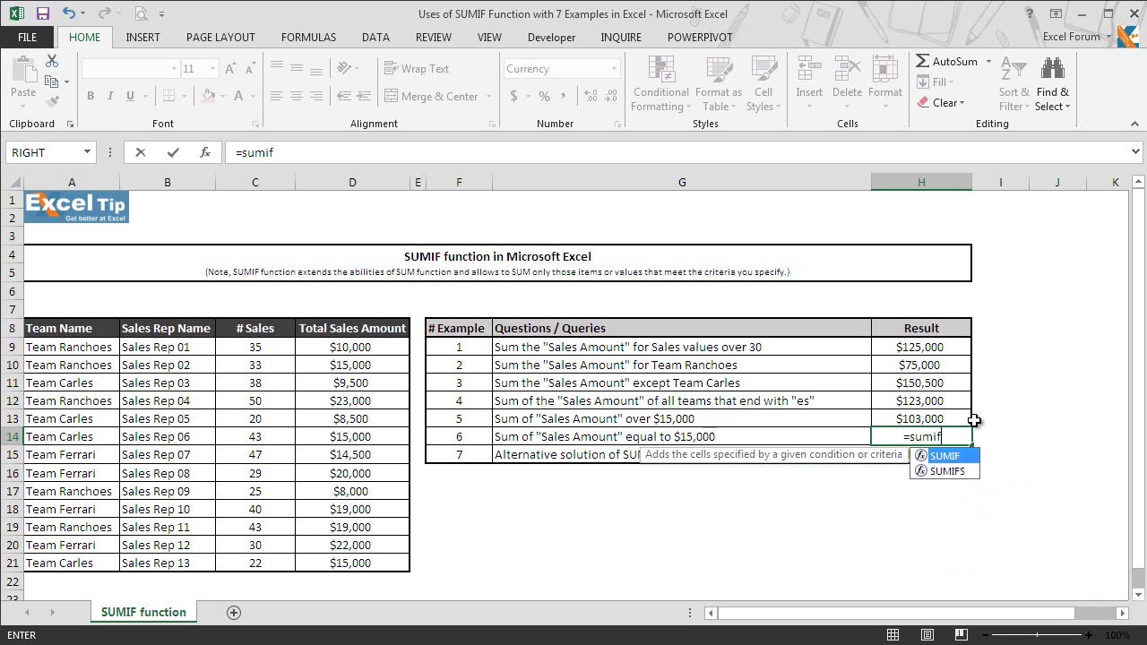
key(Tab)
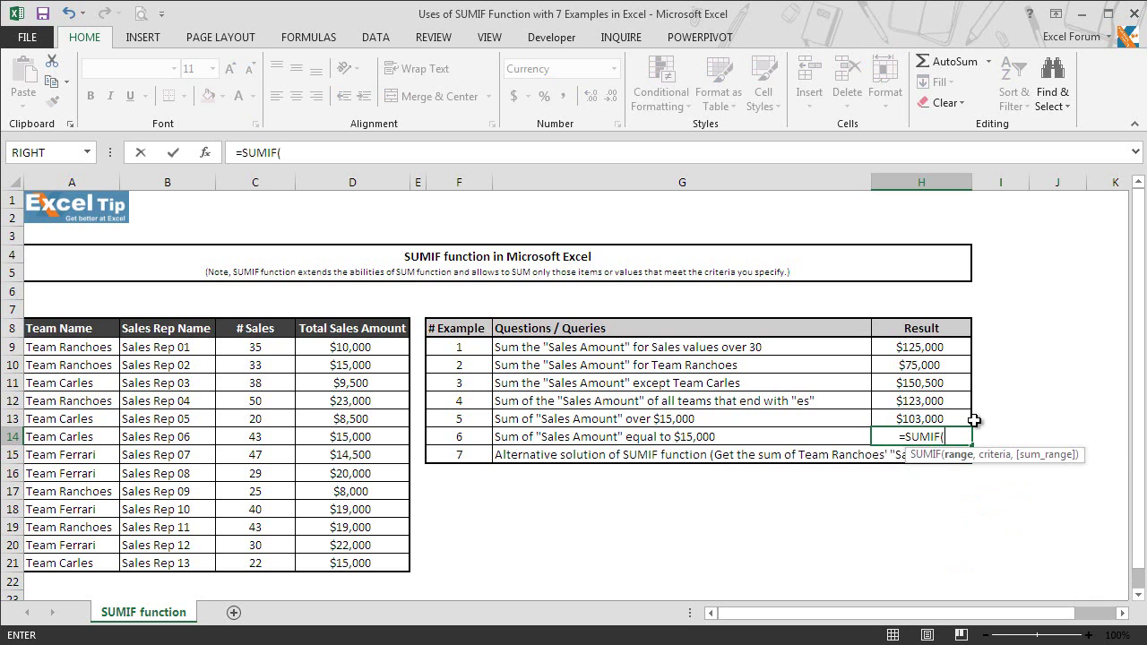
click(382, 350)
drag(380, 362, 377, 560)
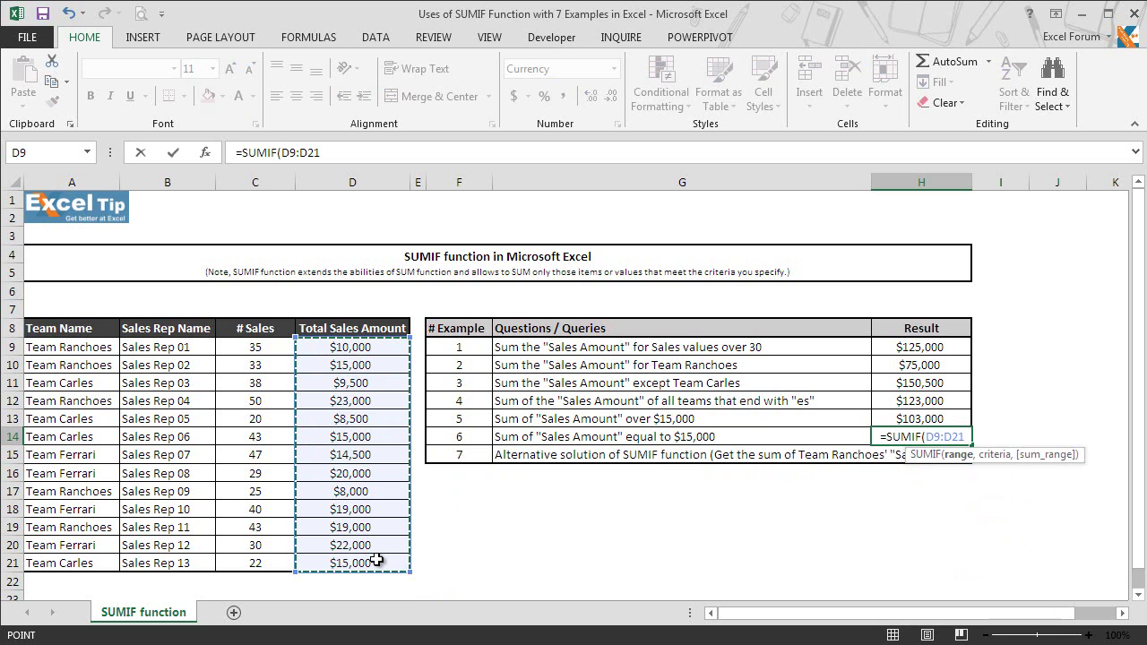
text(,)
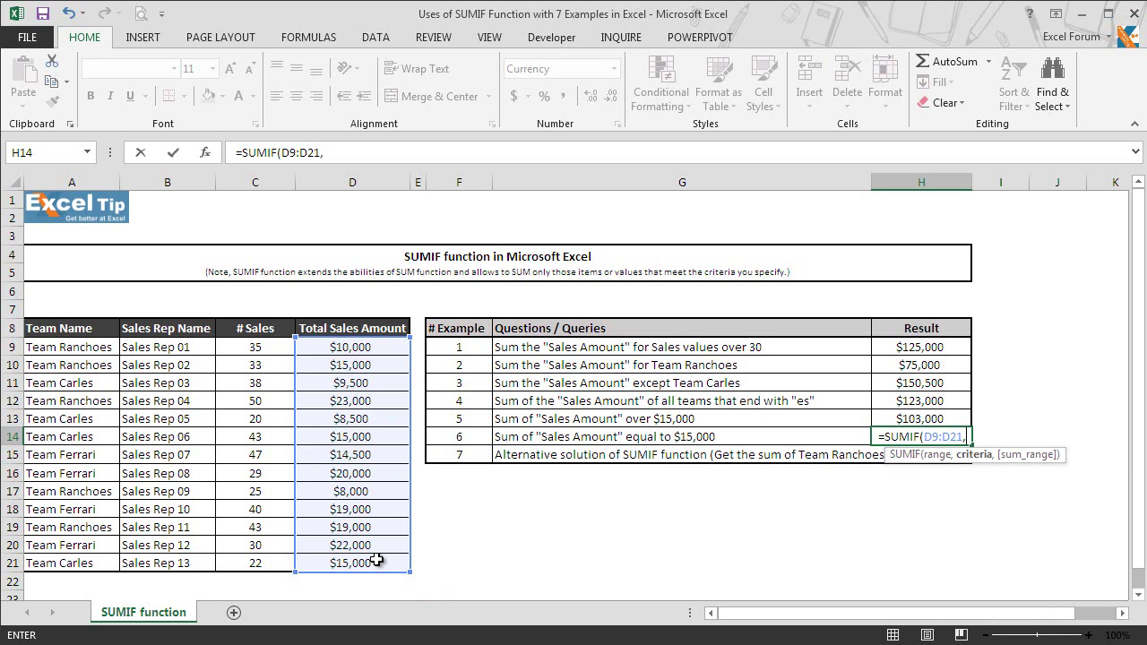
text(15000)
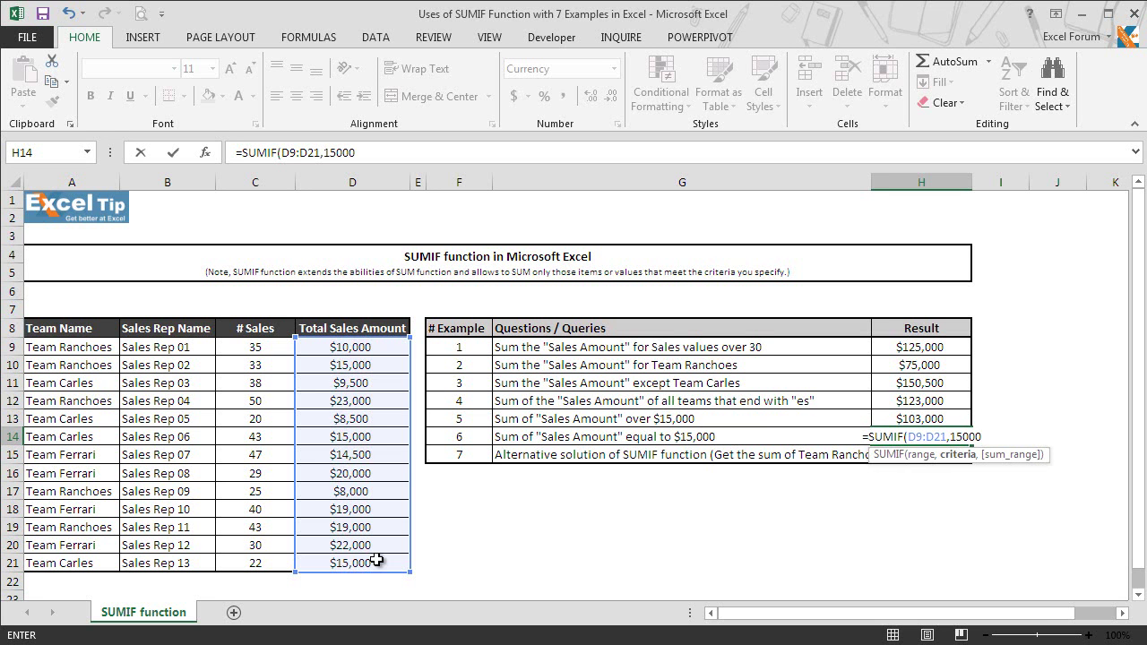
text())
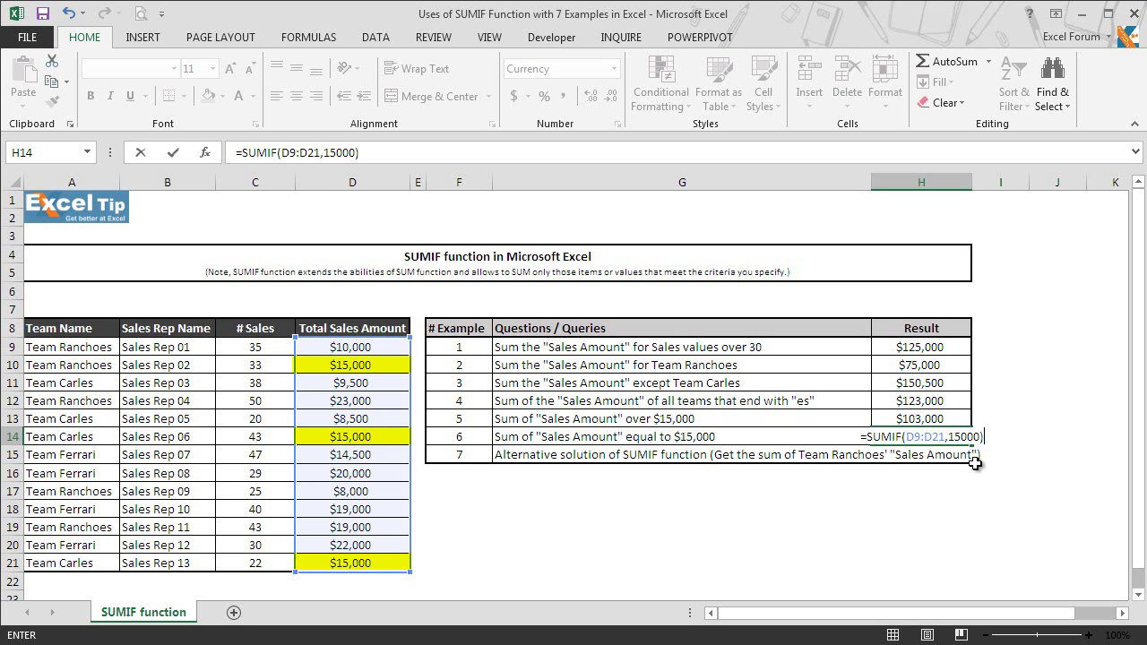
key(Return)
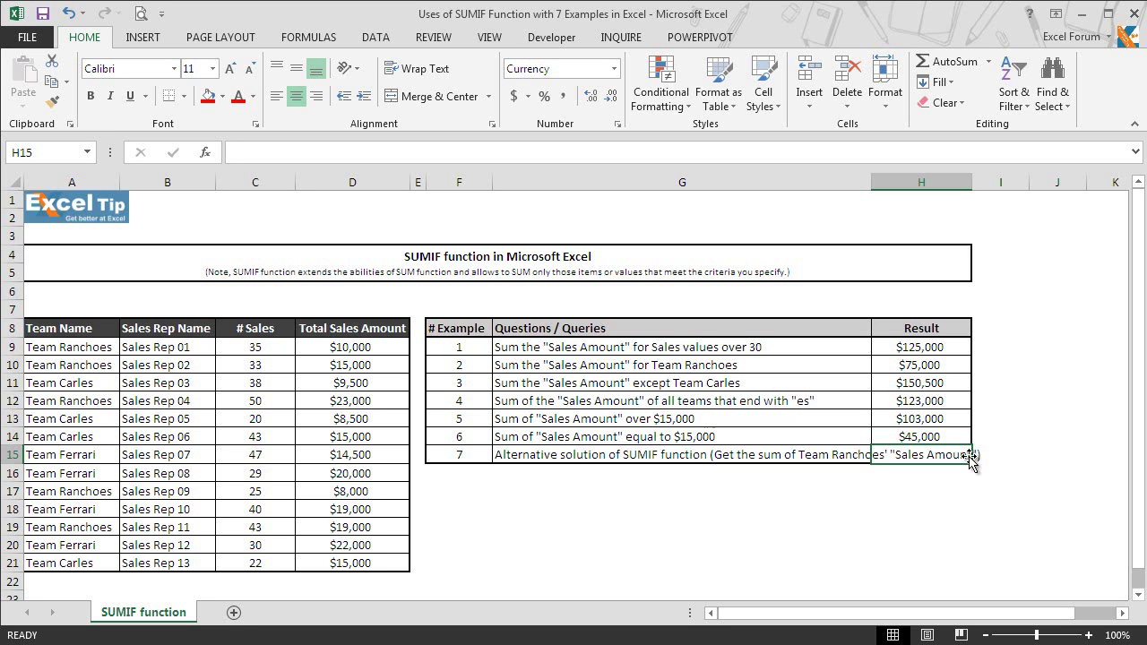
Step: Enter the array formula {=SUM(IF(A9:A21="Team Ranchoes",D9:D21,""))} in H15, giving $75,000
text(=sum)
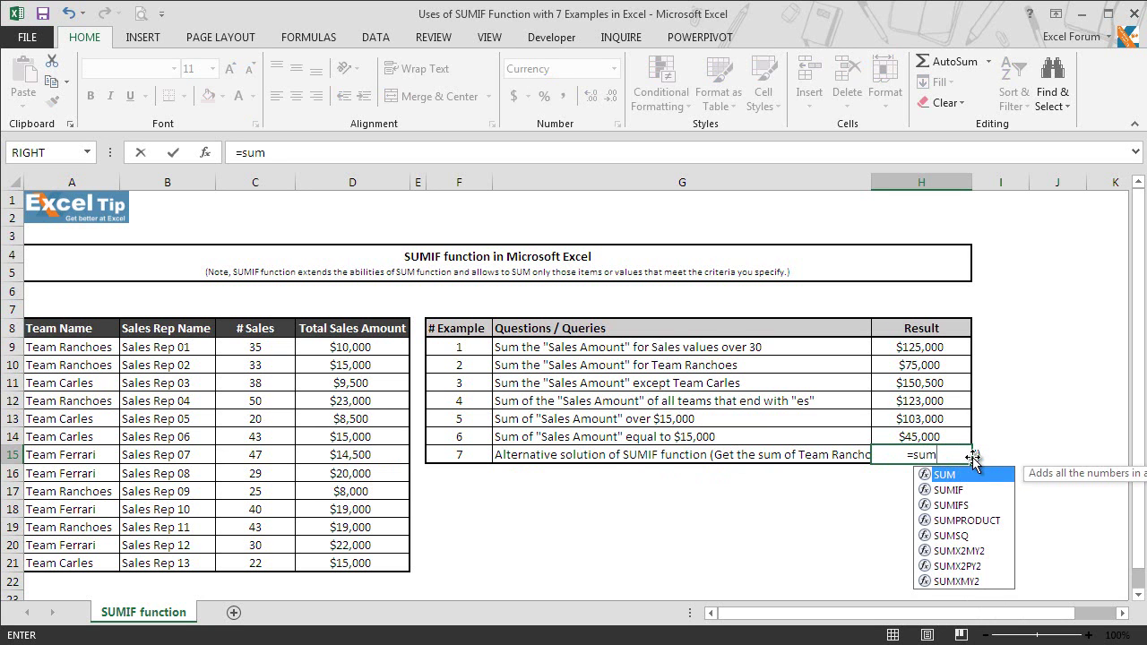
key(Tab)
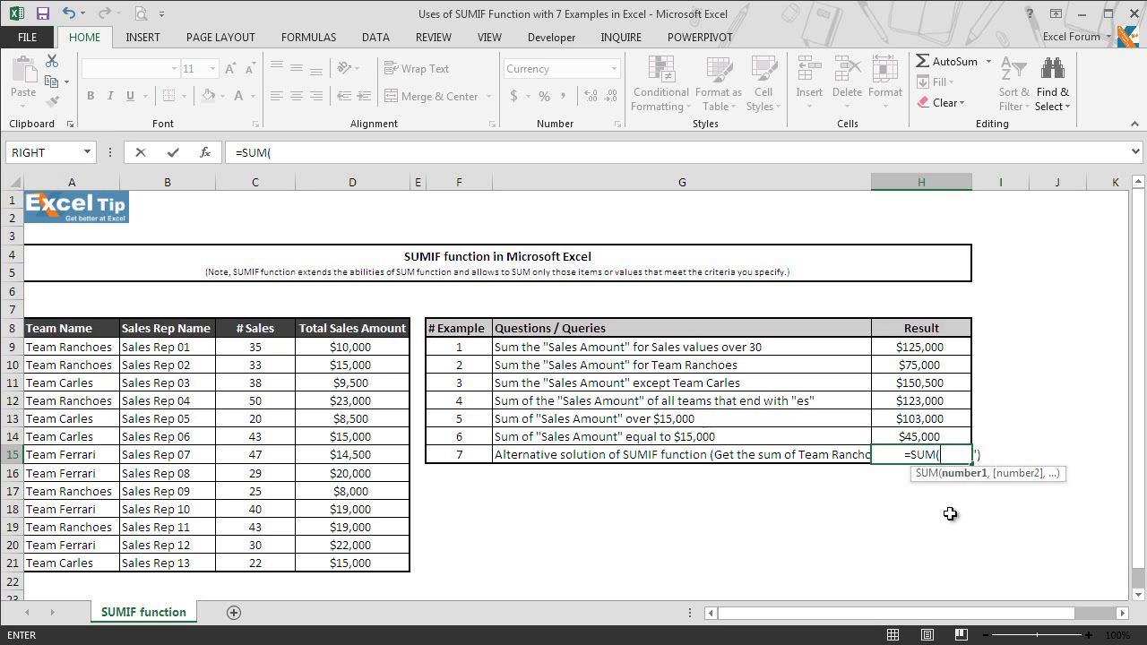
text(if)
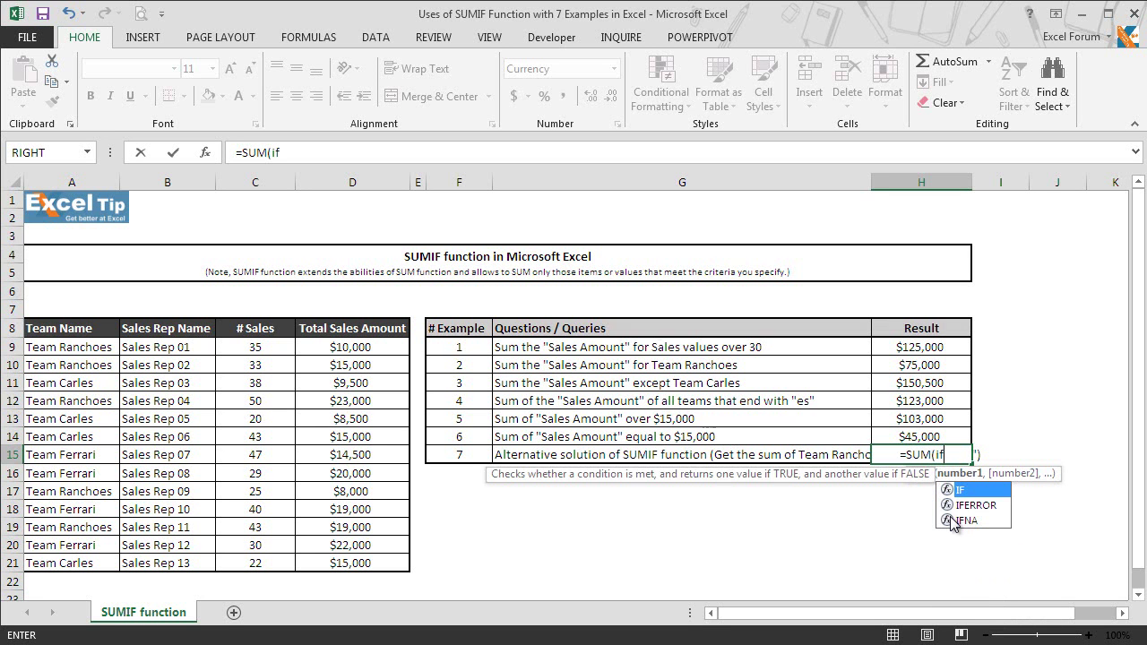
key(Tab)
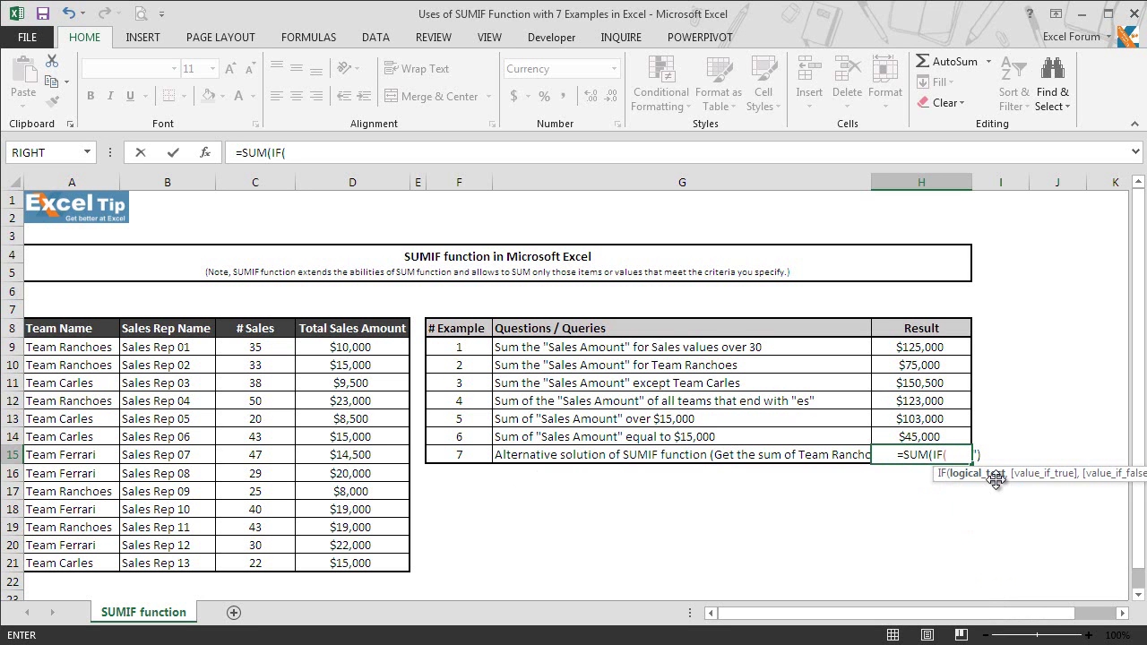
drag(101, 347, 101, 562)
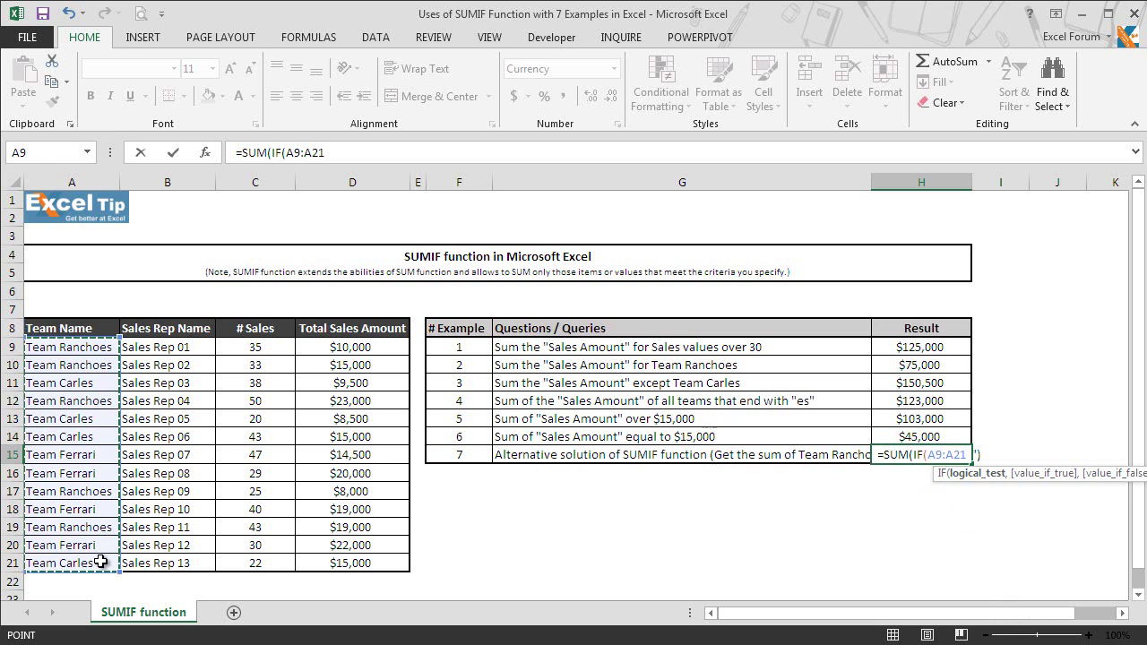
text(=)
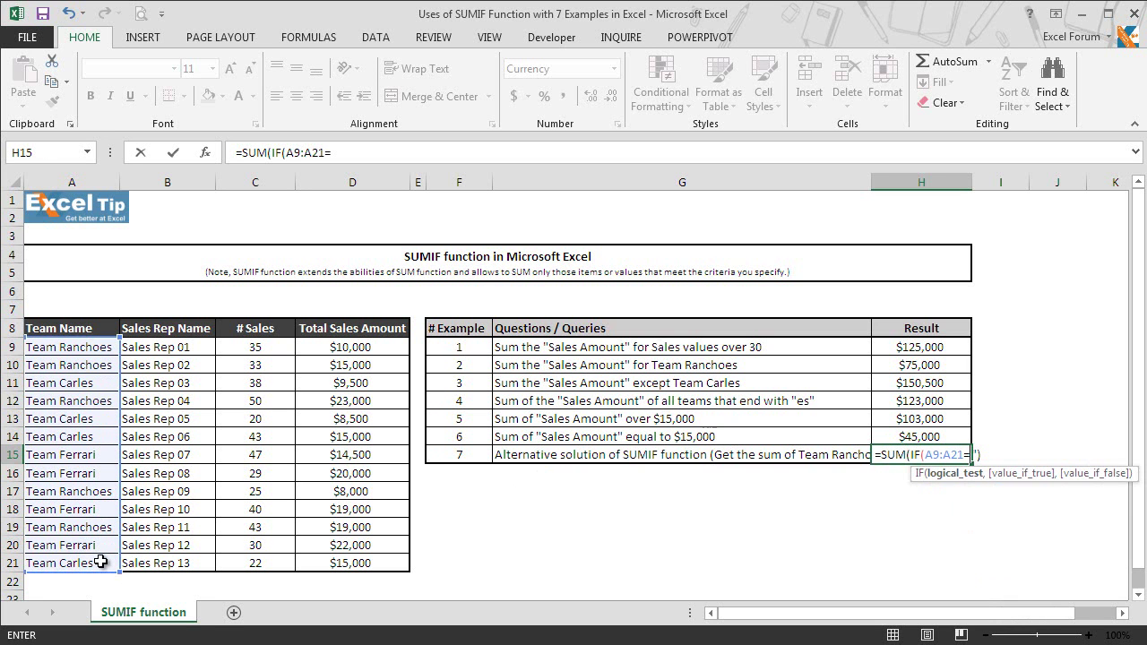
text("Team Rac)
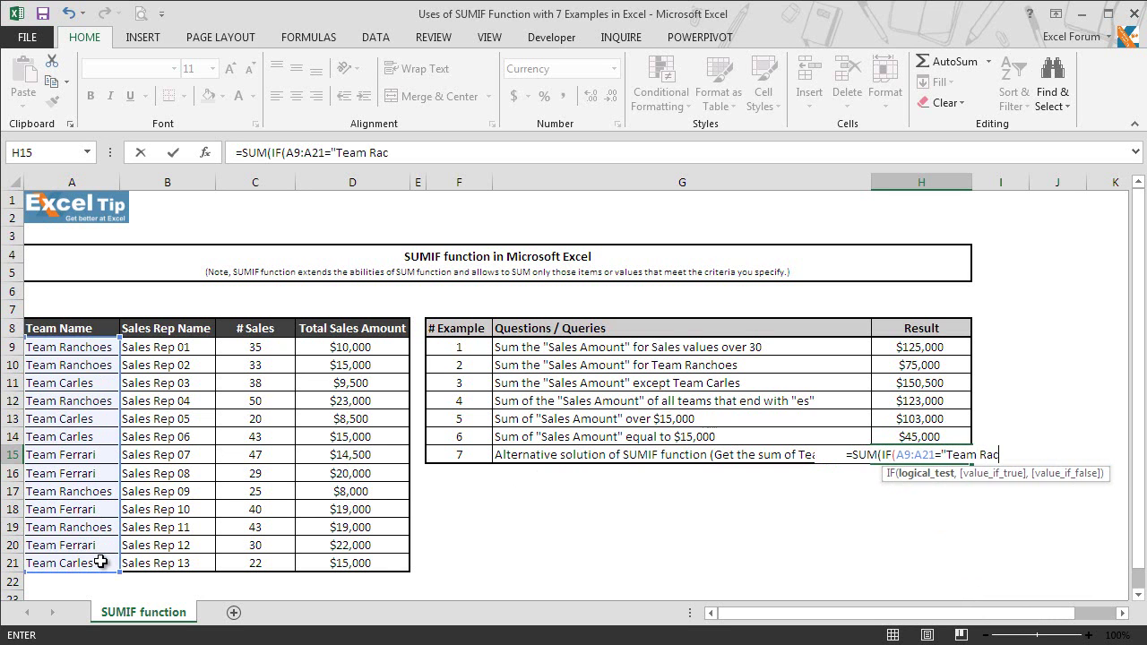
key(BackSpace)
text(nchoes")
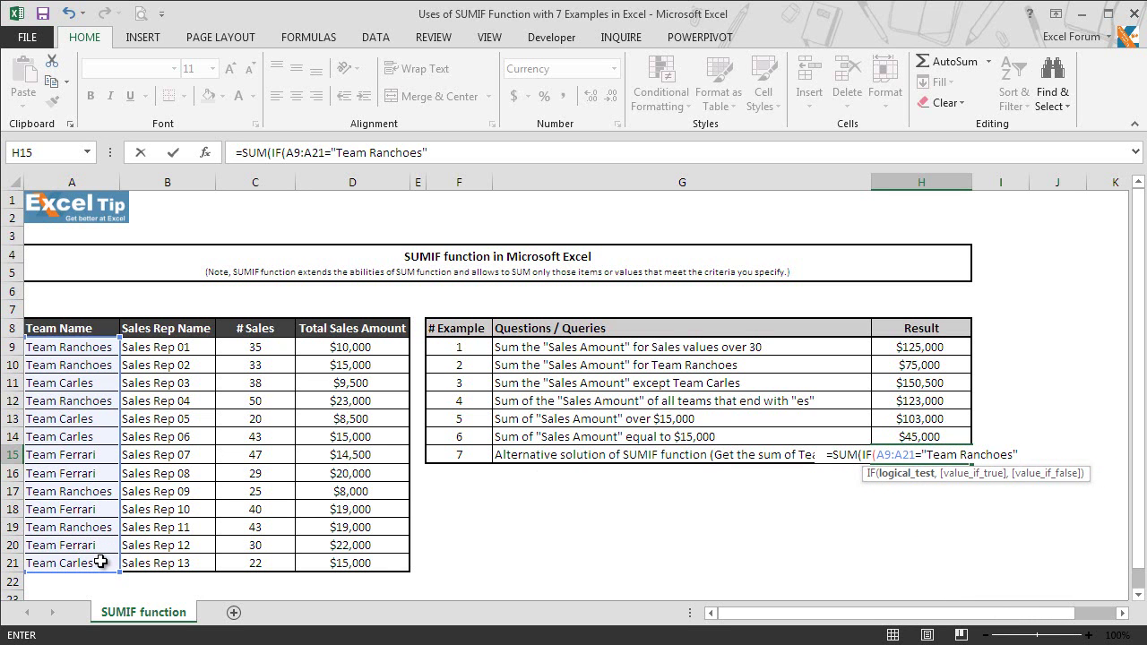
text(,)
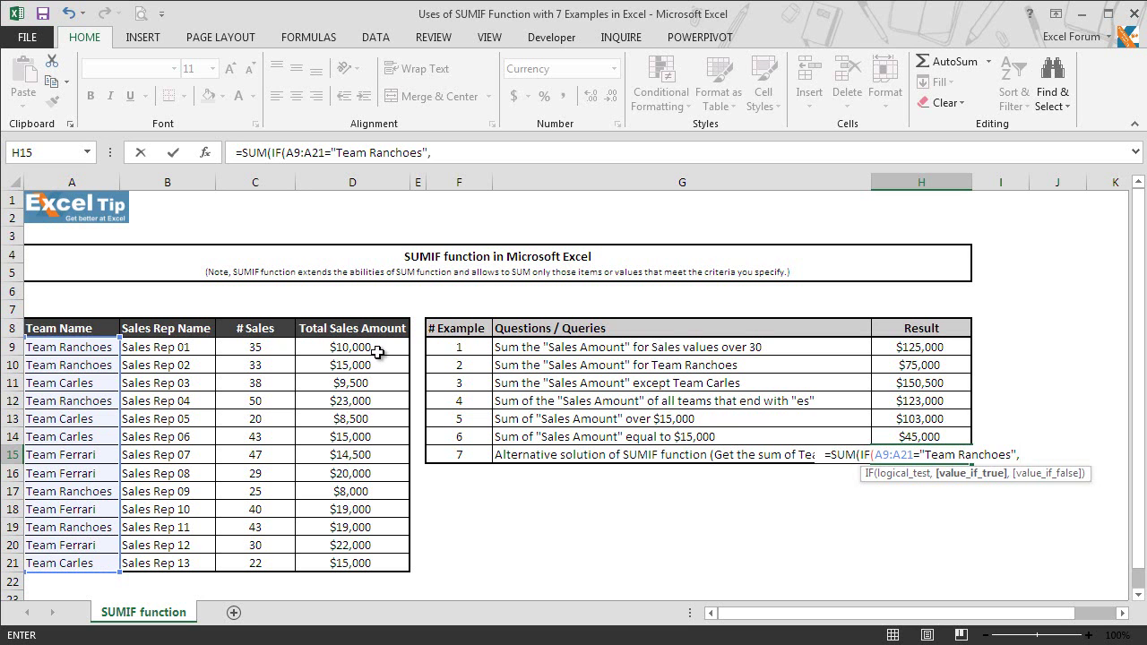
drag(376, 350, 371, 564)
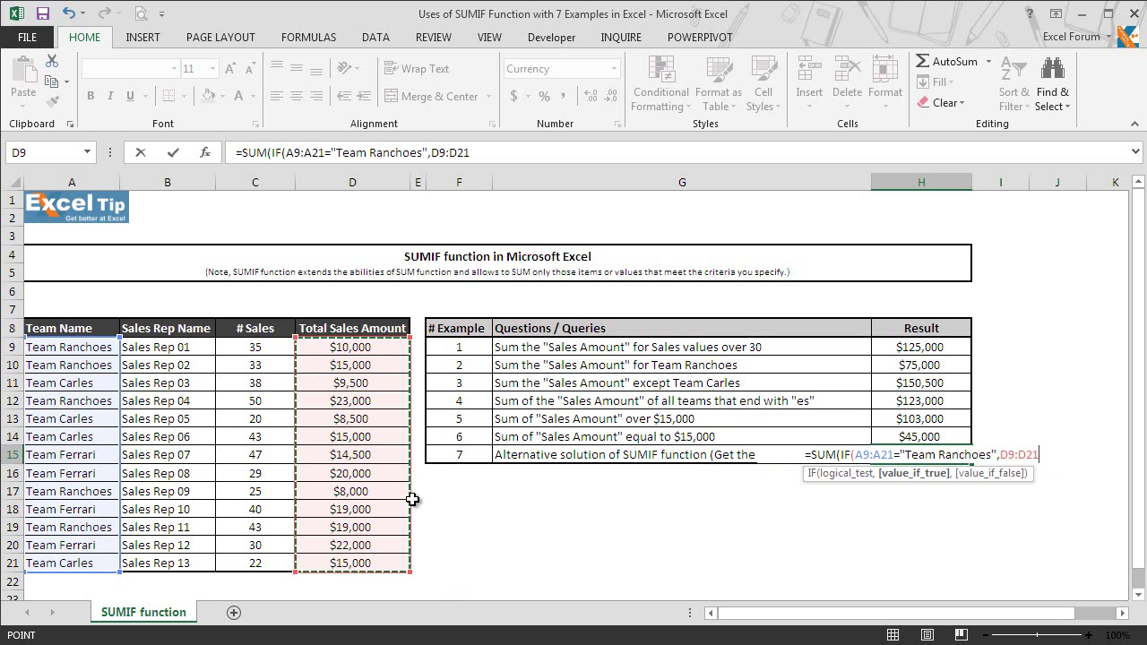
text(,)
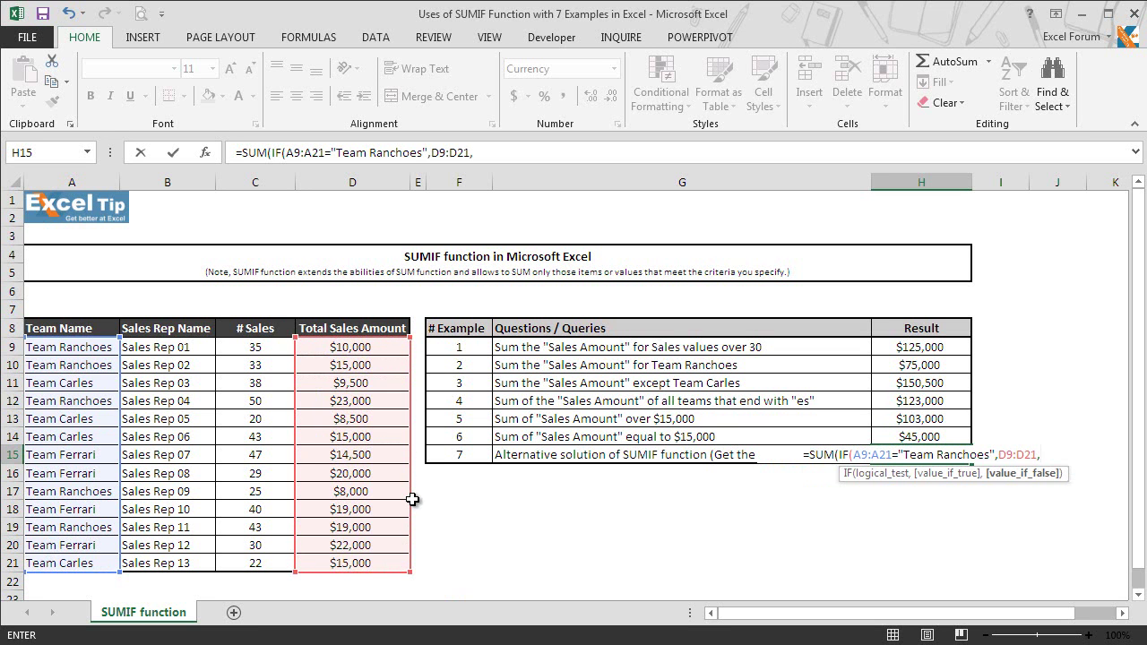
text("")
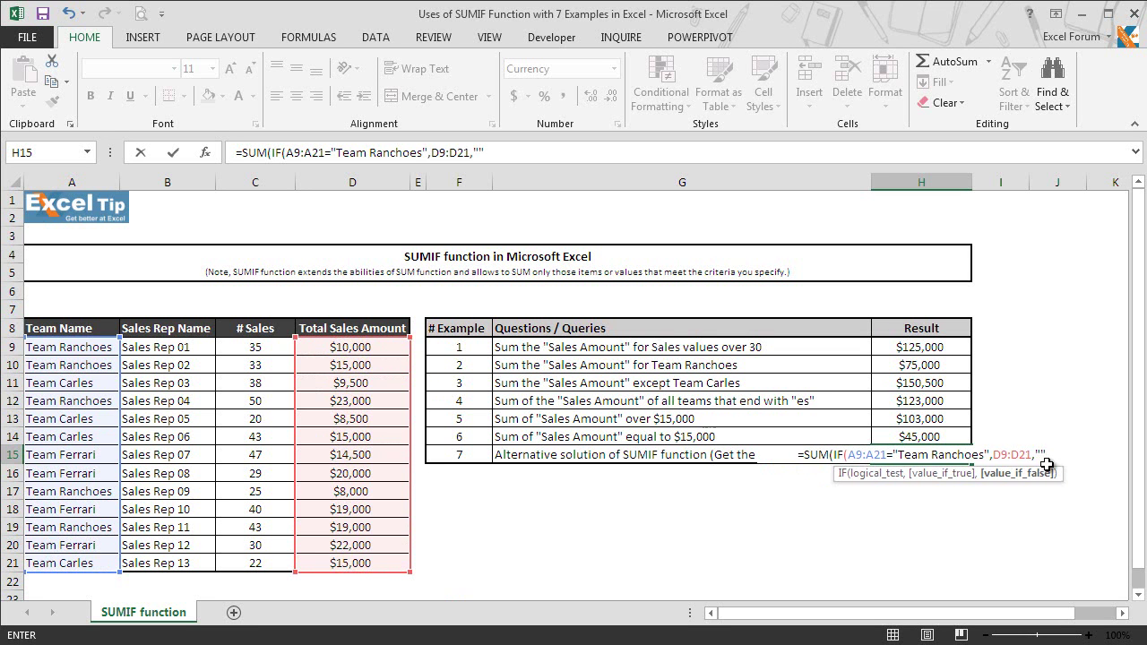
text()))
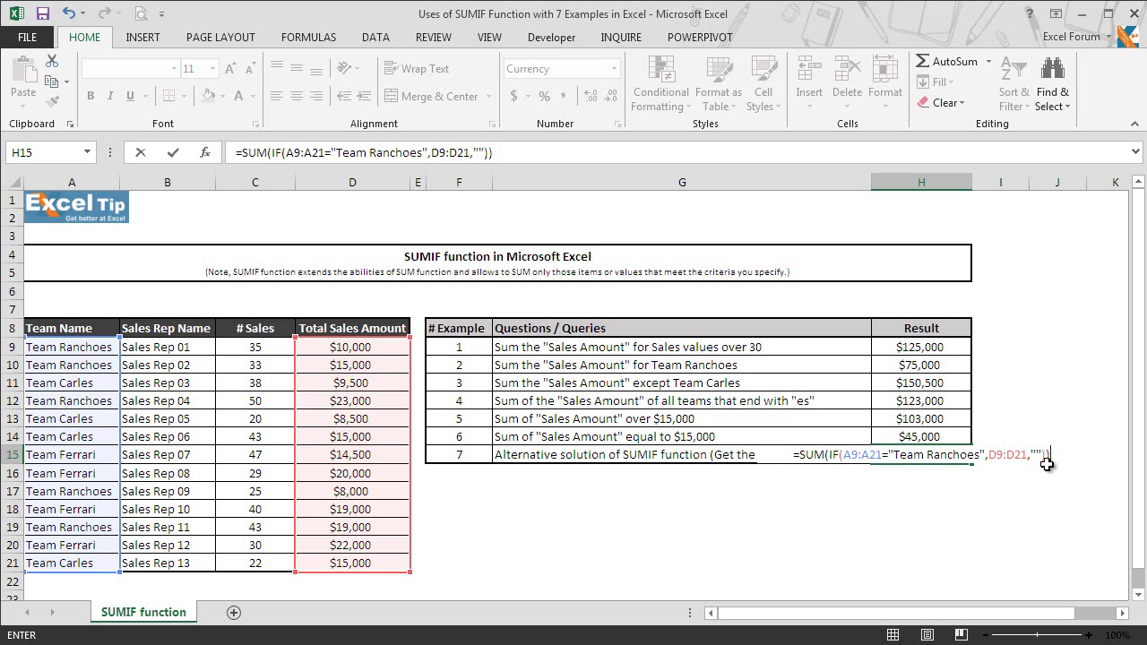
key(ctrl+shift+Return)
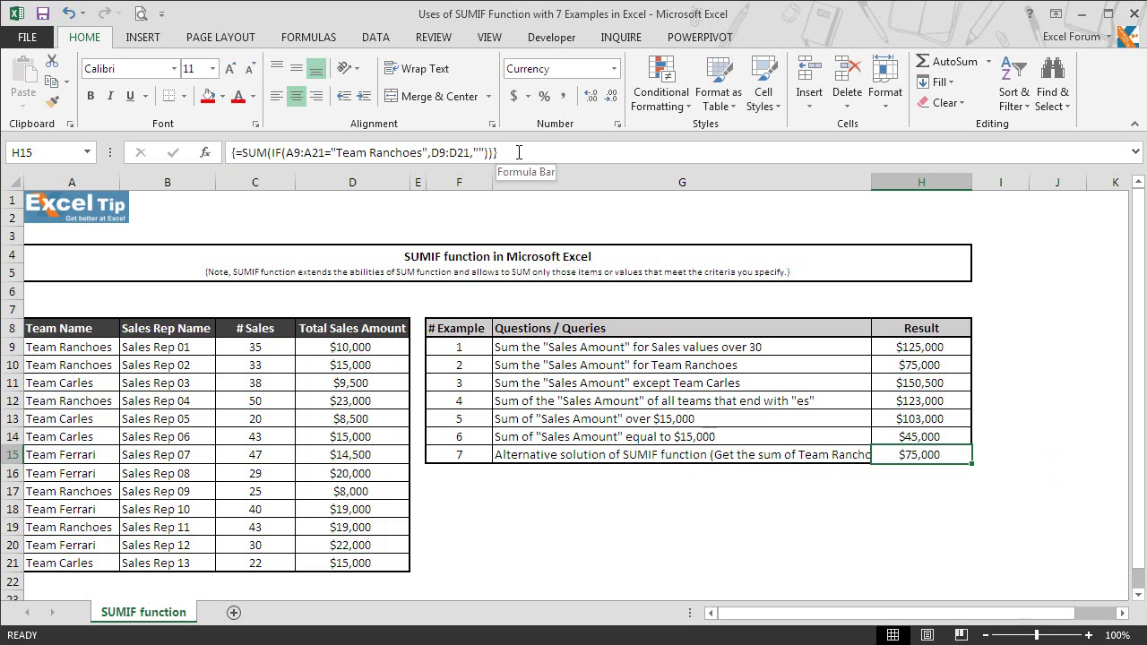
click(519, 152)
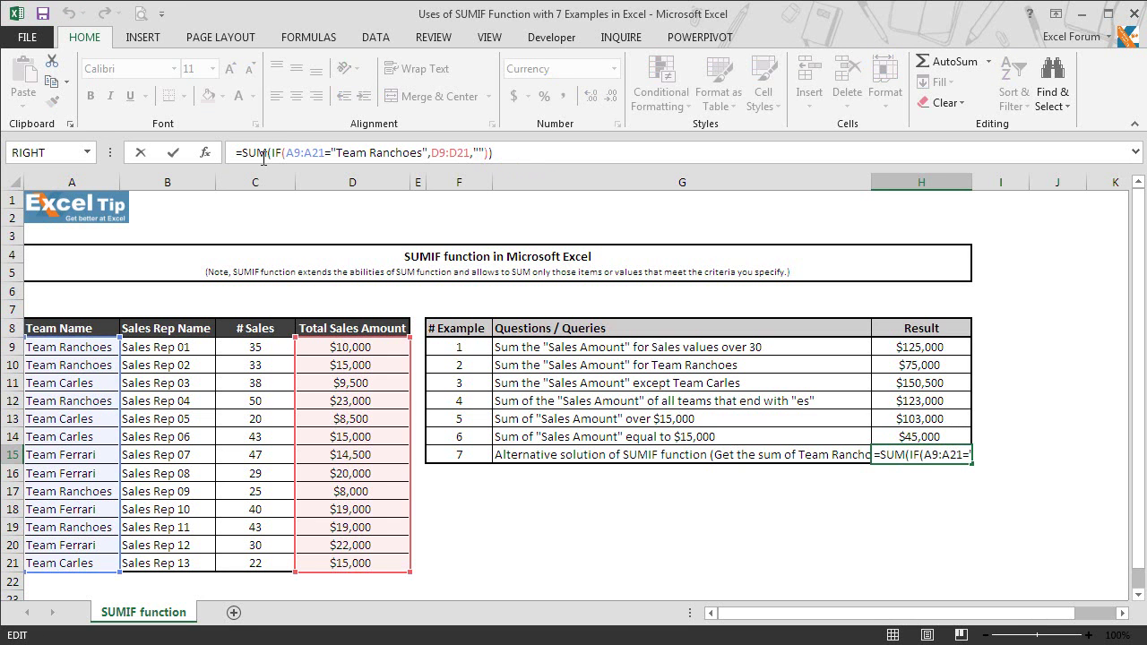
key(ctrl+shift+Return)
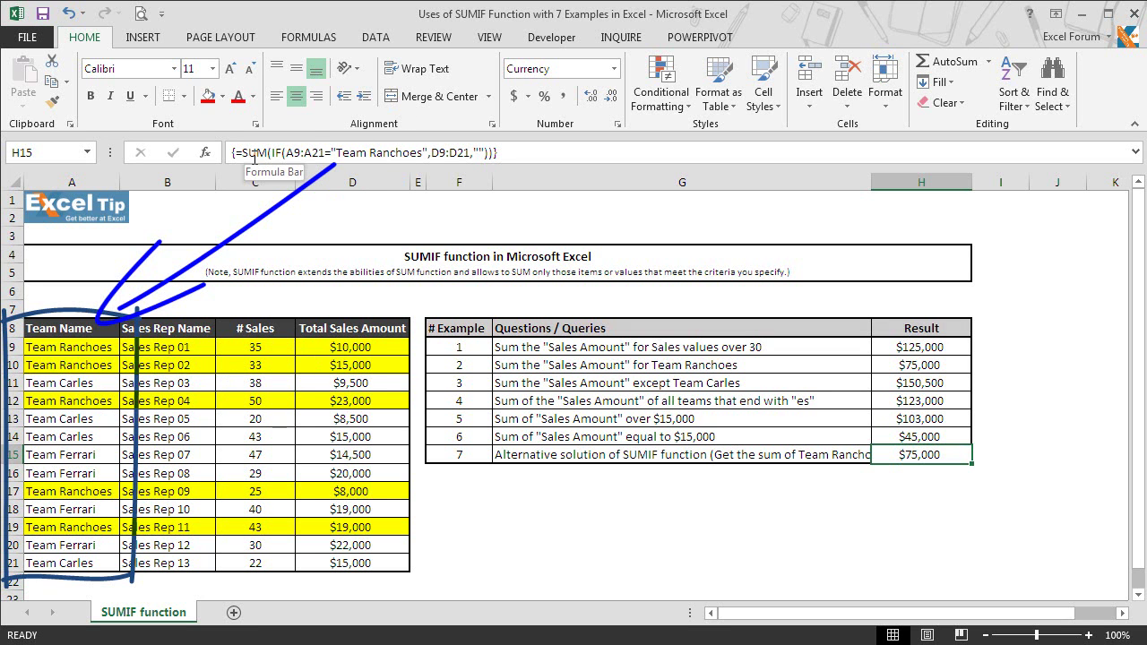
key(e)
drag(269, 161, 882, 439)
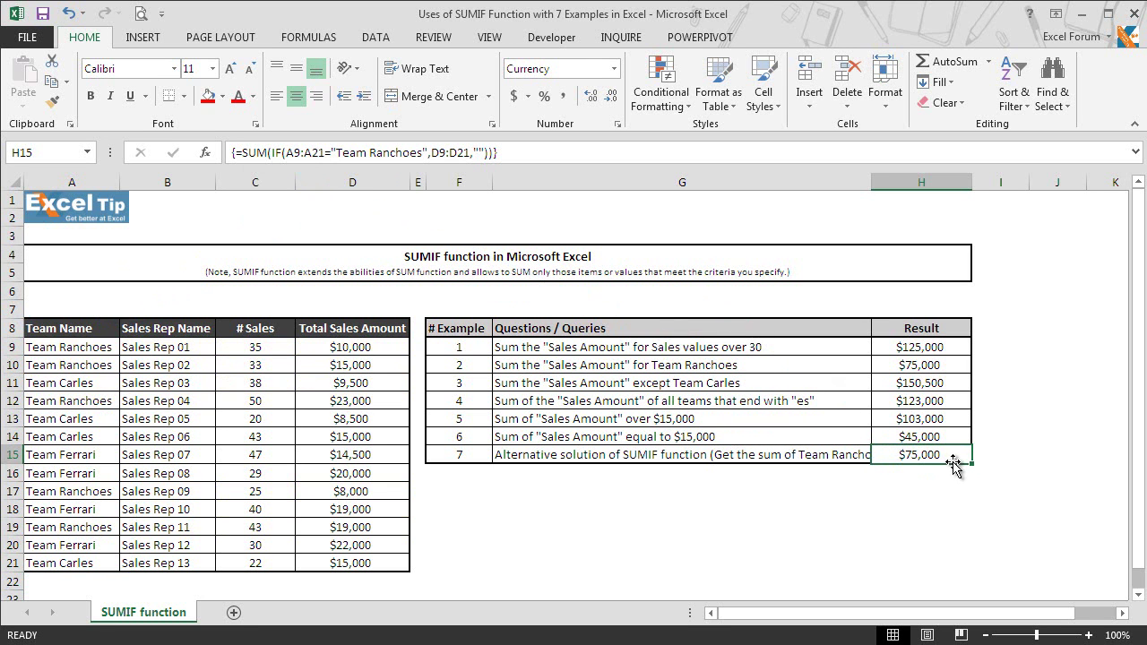
click(885, 556)
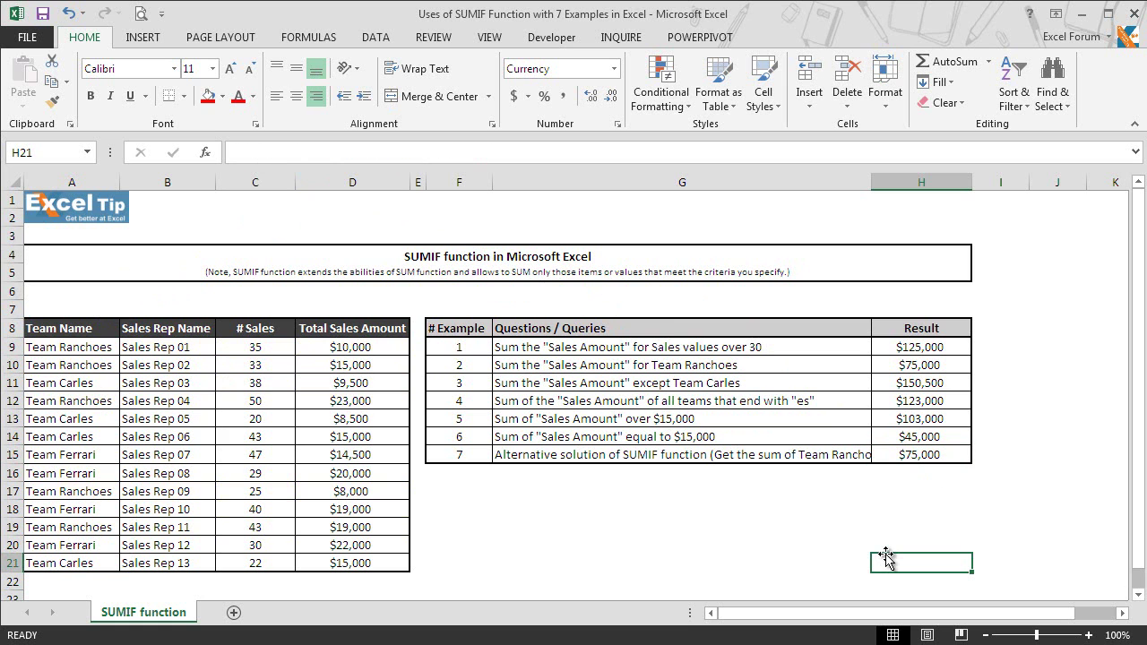